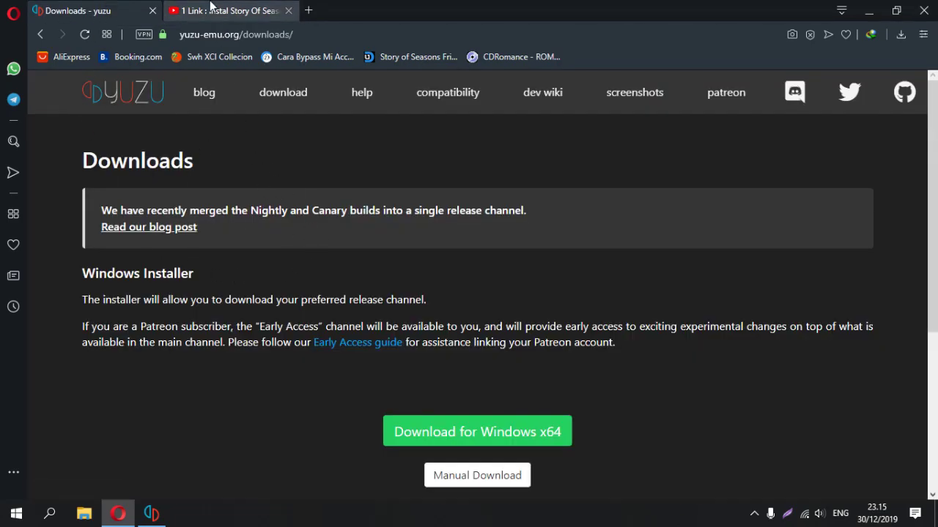
# - Look at the YouTube video page on installing Story Of Season: Friends Of Mineral Town and the yuzu downloads page
pyautogui.click(220, 11)
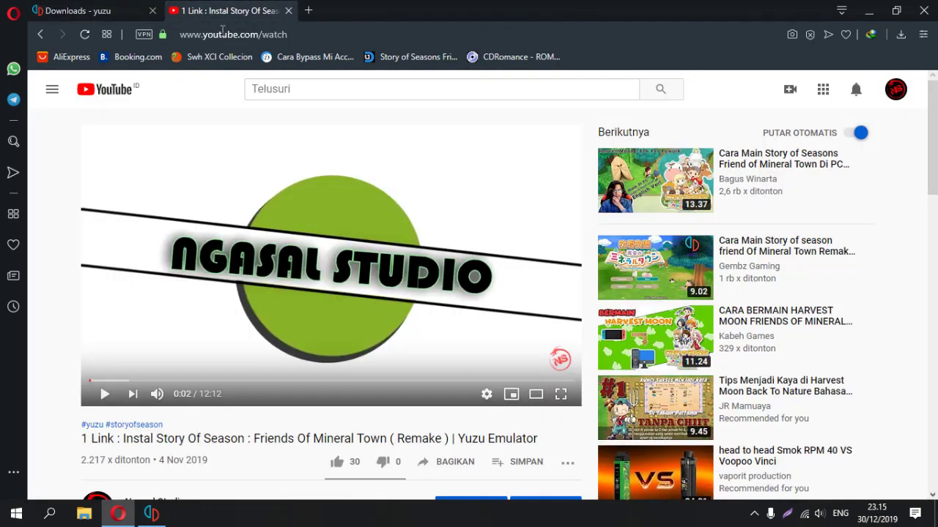
pyautogui.click(146, 13)
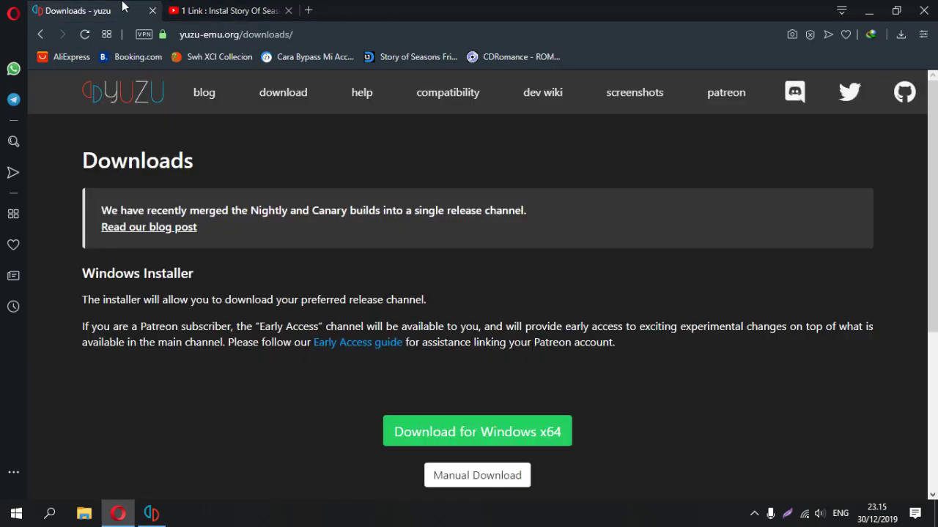
pyautogui.click(229, 9)
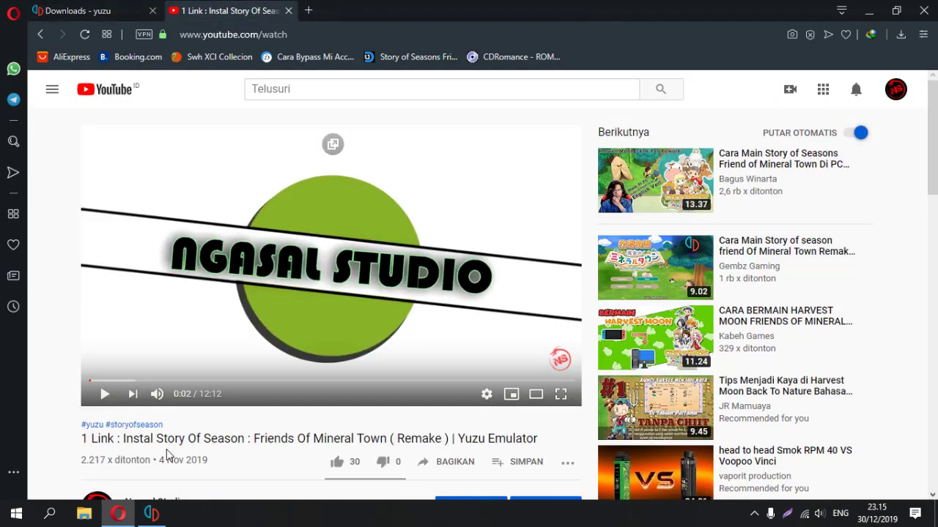
# - Bring up the running yuzu emulator window and close it
pyautogui.click(151, 513)
pyautogui.click(153, 515)
pyautogui.click(153, 515)
pyautogui.click(922, 7)
# - Review the Windows installer section of the yuzu downloads page and the page of the earlier installation video
pyautogui.click(63, 7)
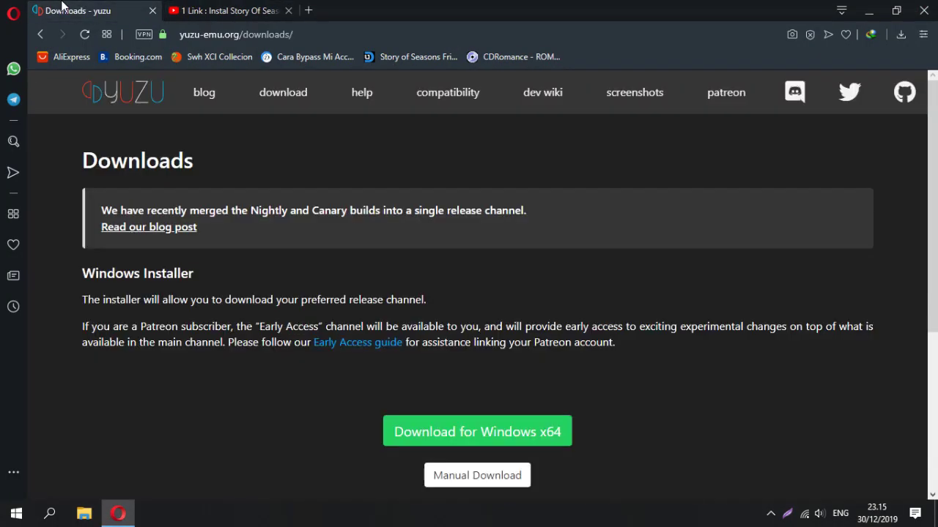
pyautogui.click(224, 10)
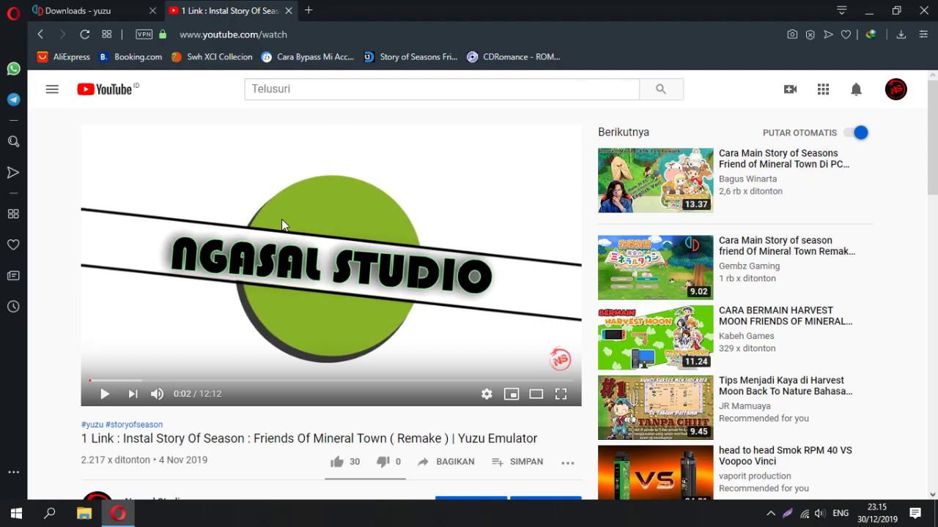
pyautogui.click(88, 15)
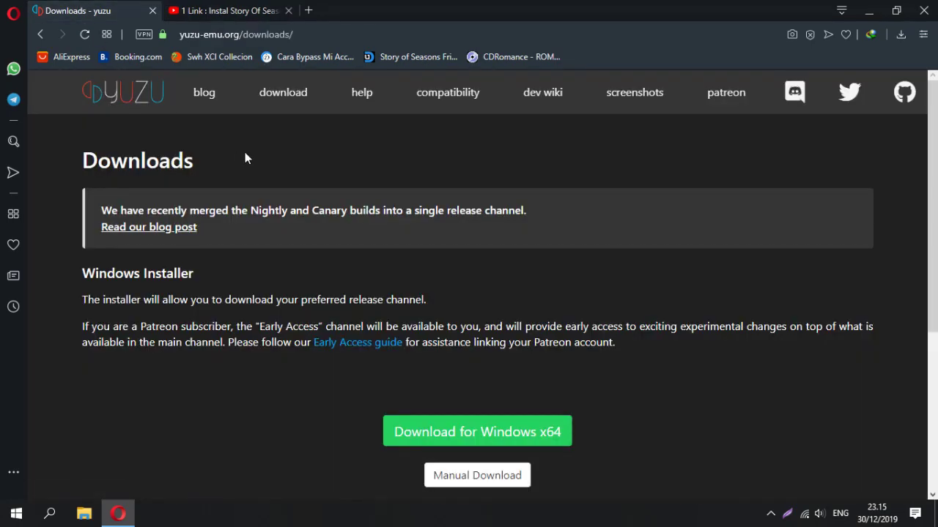
pyautogui.click(213, 7)
pyautogui.click(121, 7)
pyautogui.click(234, 34)
pyautogui.click(281, 180)
pyautogui.click(216, 7)
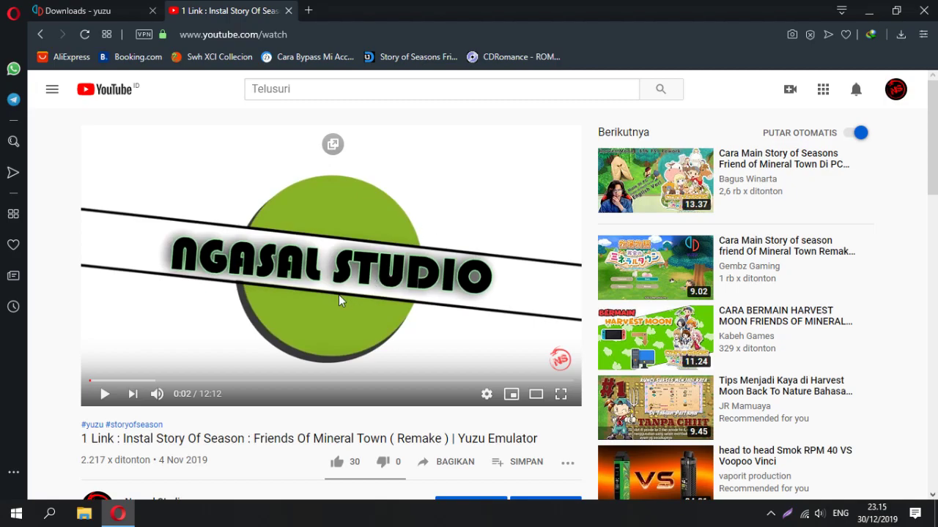
# - Minimize the browser and launch the yuzu emulator
pyautogui.click(861, 6)
pyautogui.click(16, 513)
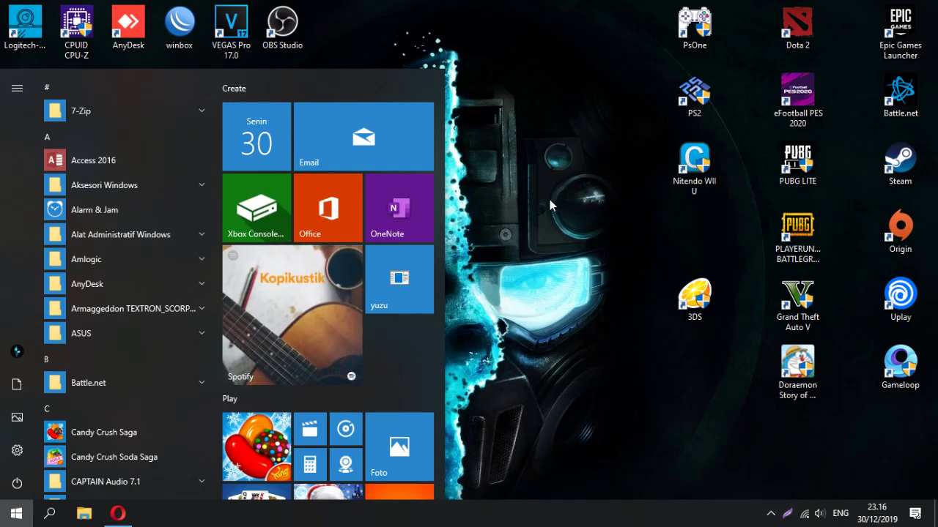
pyautogui.click(403, 277)
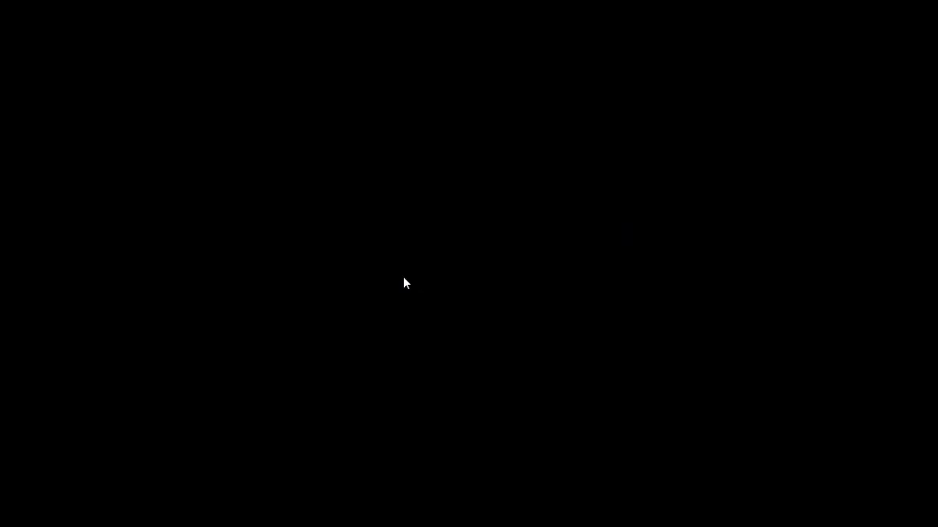
pyautogui.click(392, 362)
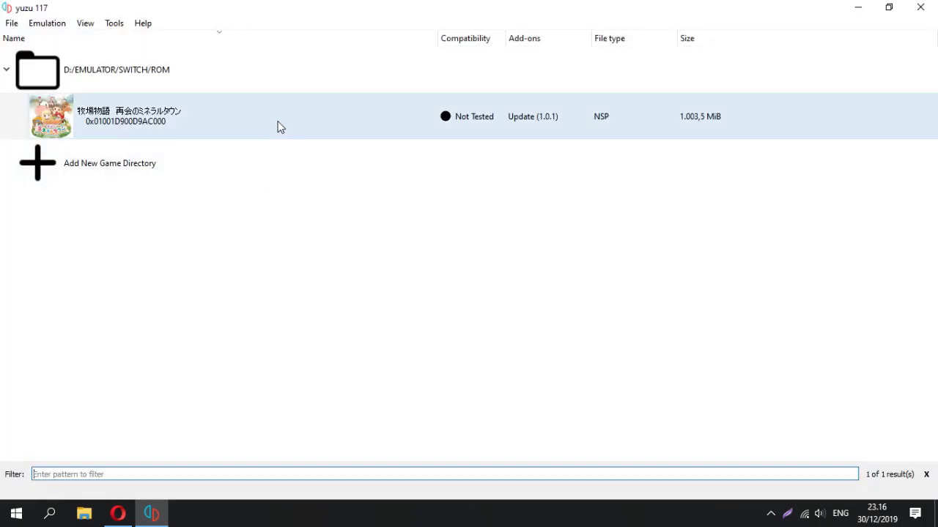
# - Check the add-ons and update version in the properties of the Story of Seasons game
pyautogui.rightClick(278, 127)
pyautogui.click(329, 218)
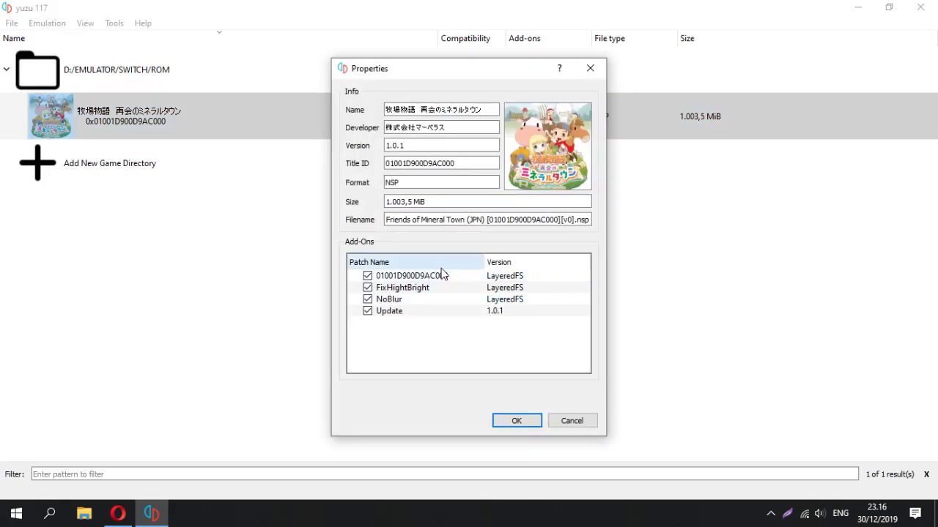
pyautogui.click(571, 421)
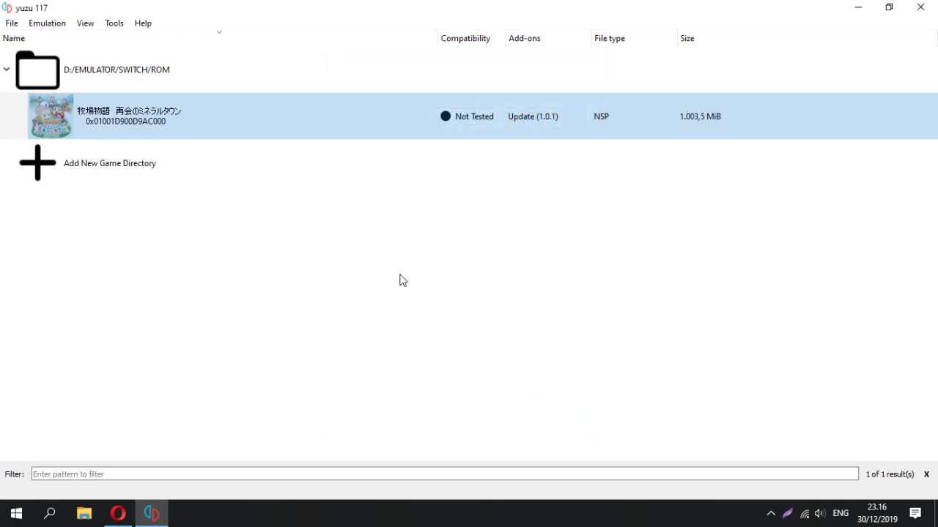
# - Start a file installation to NAND and browse to the folder D:\EMULATOR\SWITCH\ROM\PATCH
pyautogui.click(11, 23)
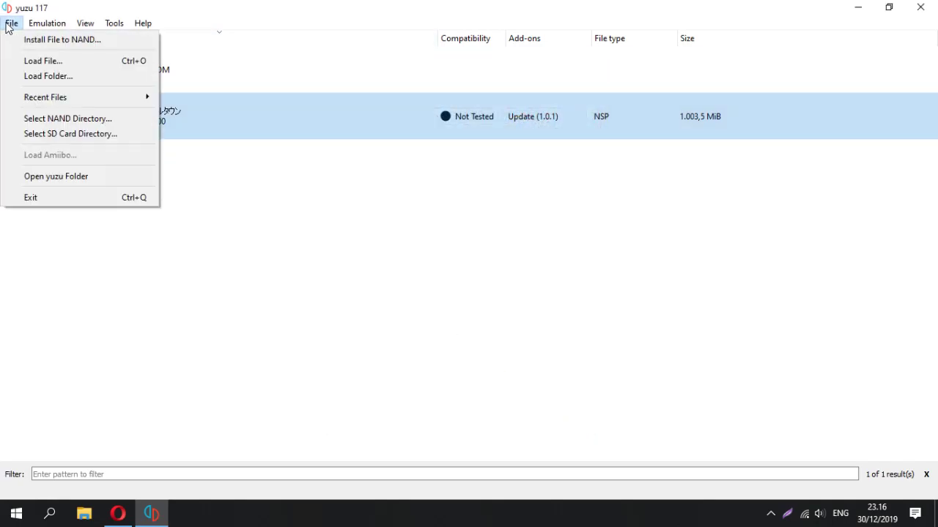
pyautogui.click(27, 39)
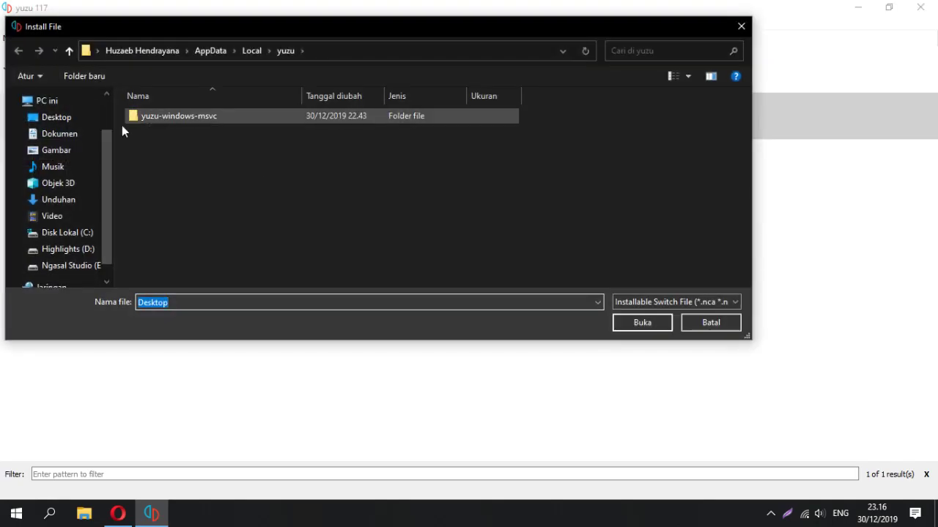
pyautogui.click(65, 251)
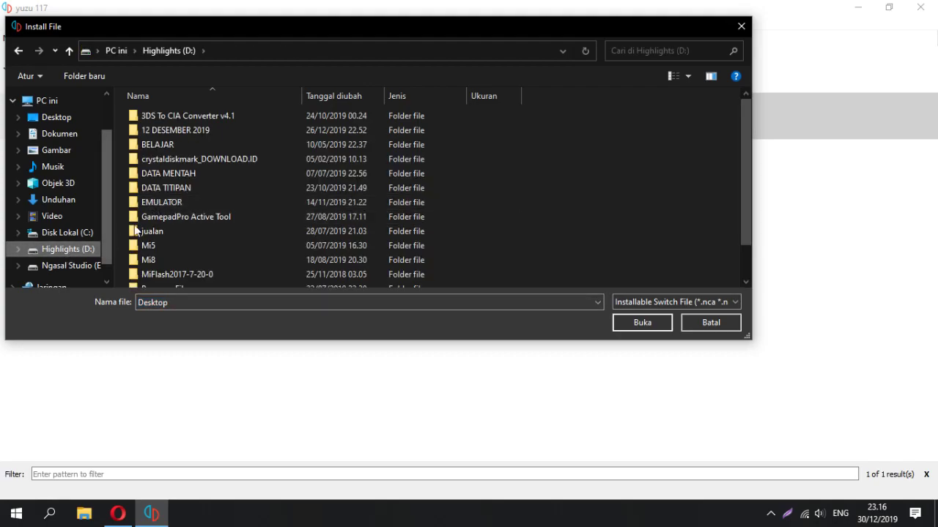
pyautogui.doubleClick(158, 200)
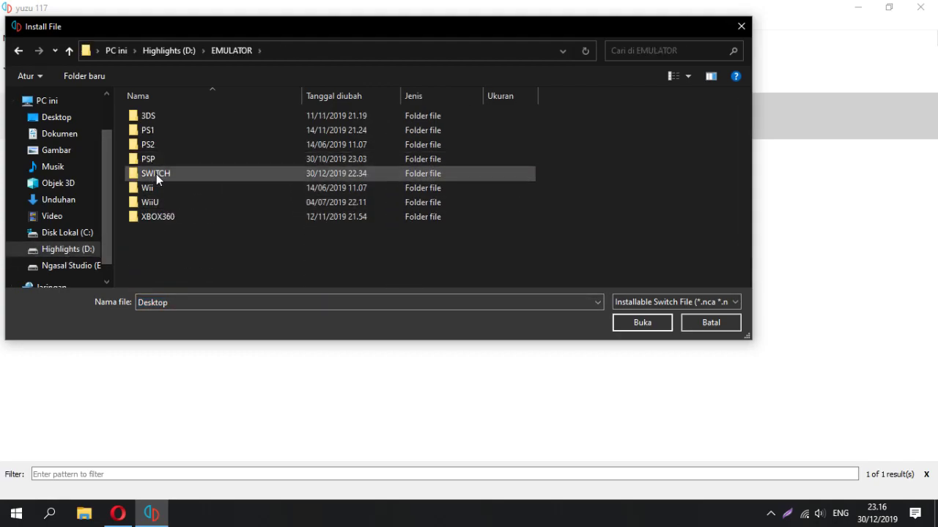
pyautogui.doubleClick(156, 173)
pyautogui.doubleClick(150, 147)
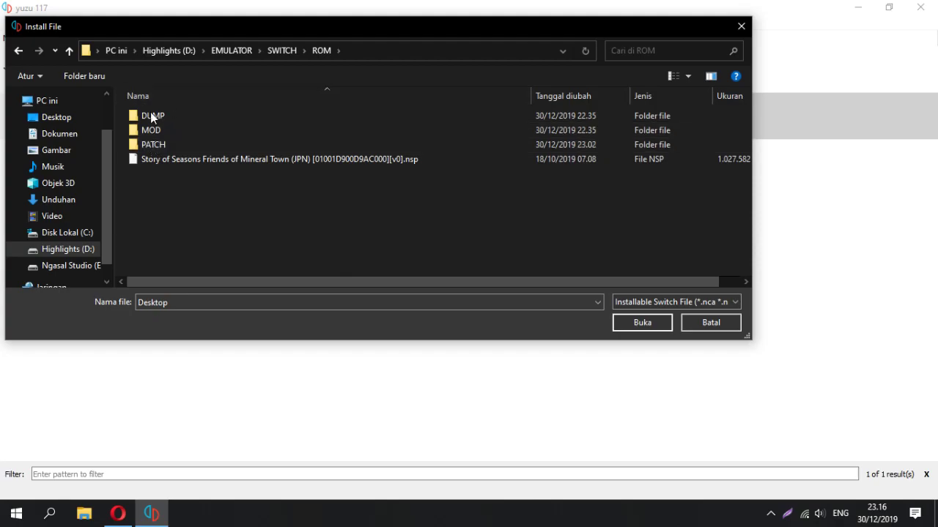
pyautogui.doubleClick(168, 144)
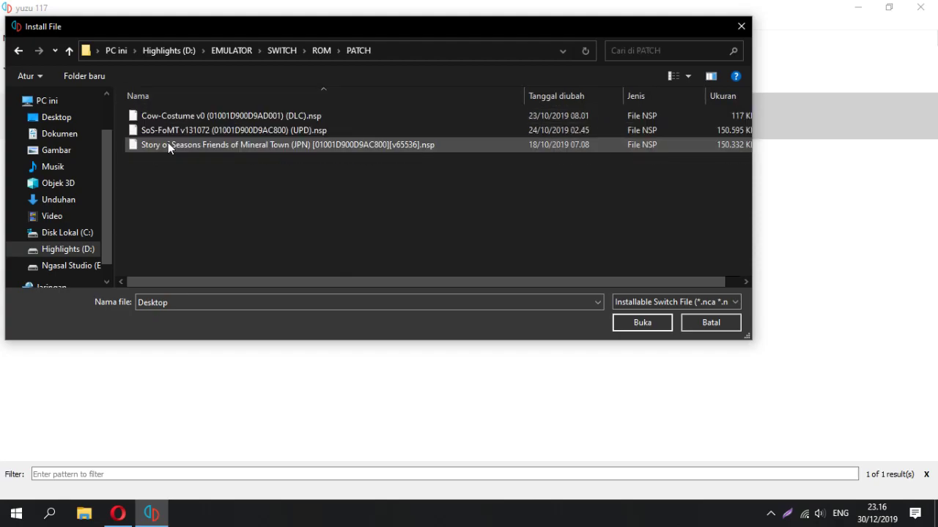
pyautogui.click(203, 133)
pyautogui.click(223, 145)
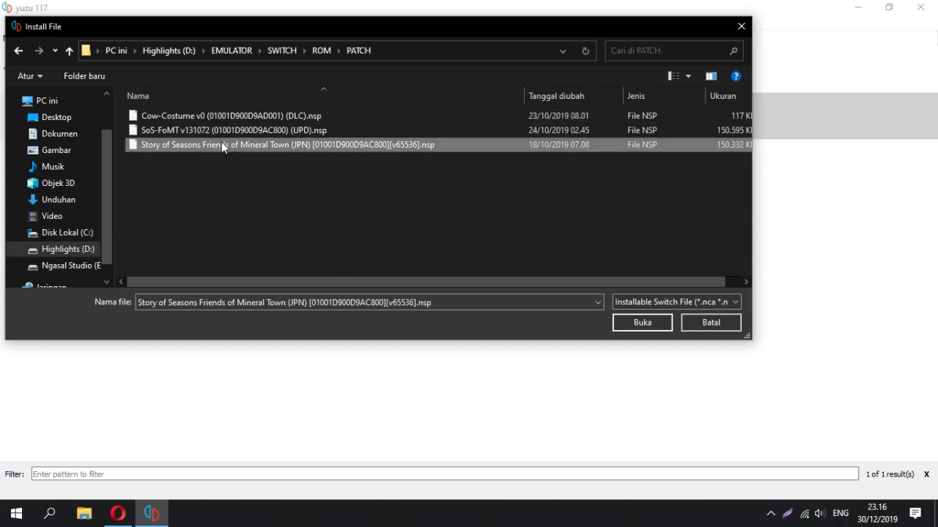
pyautogui.click(174, 129)
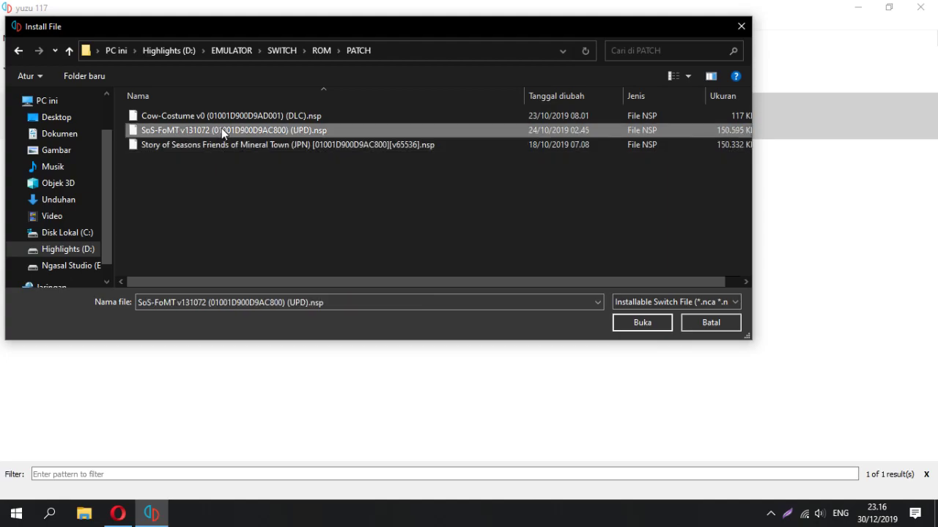
pyautogui.click(636, 322)
pyautogui.click(537, 278)
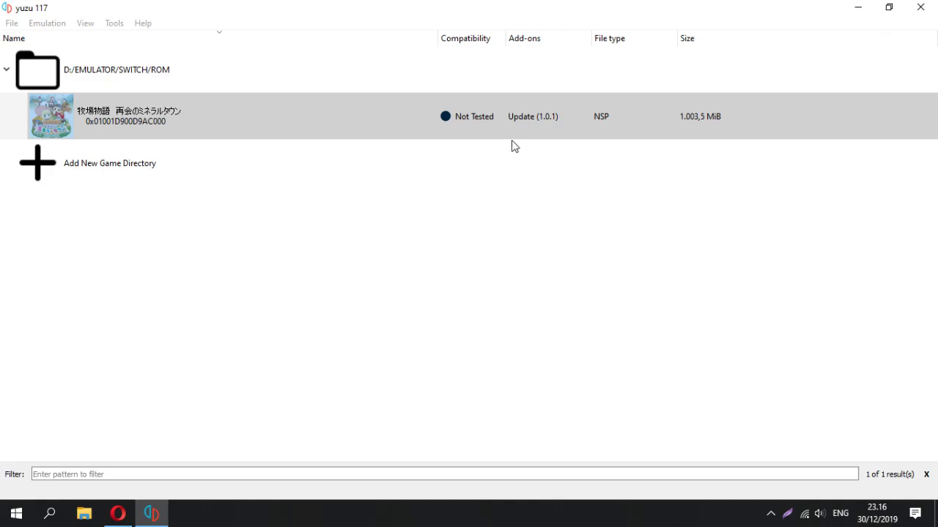
pyautogui.click(520, 271)
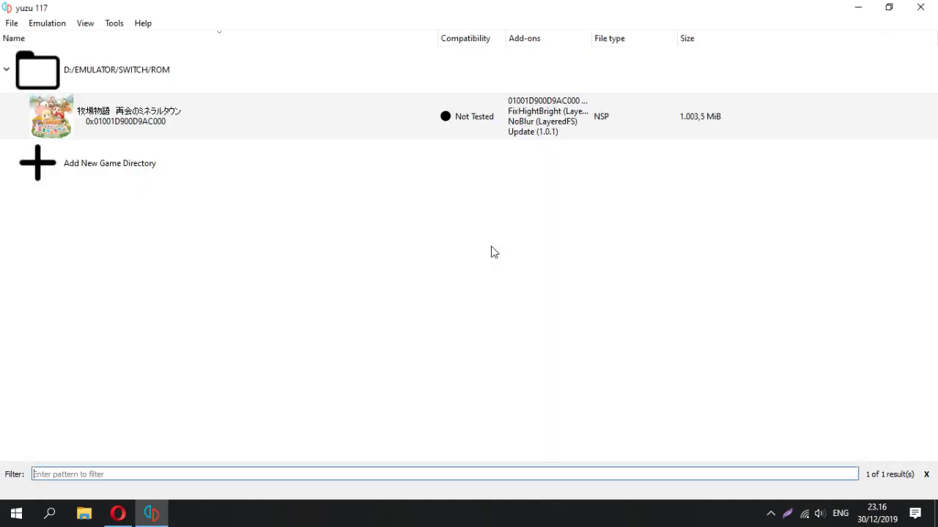
# - Recheck the version of the Update add-on in the game's properties, leaving the settings as they are
pyautogui.rightClick(523, 138)
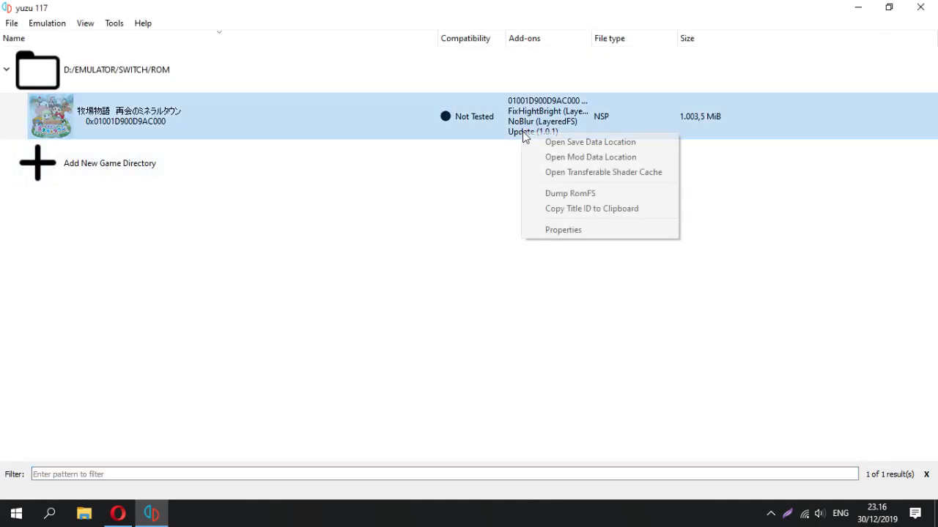
pyautogui.click(551, 230)
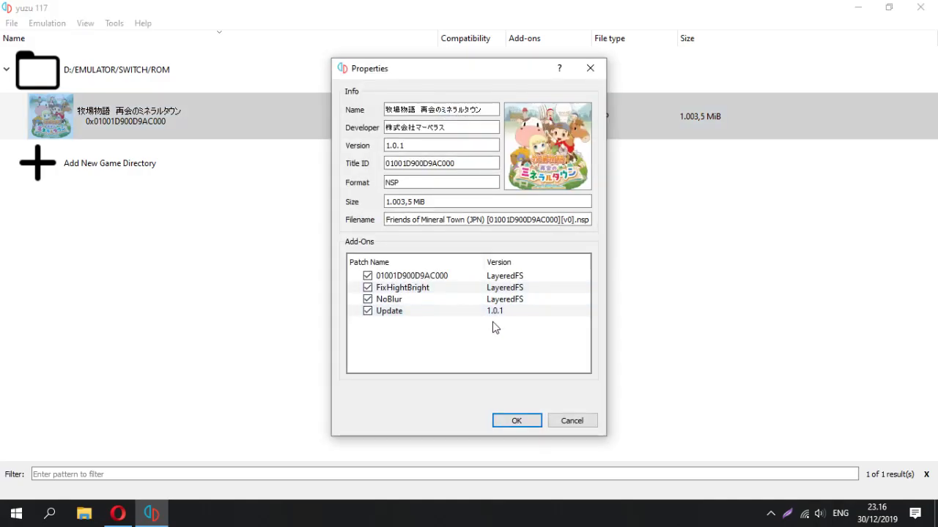
pyautogui.click(500, 314)
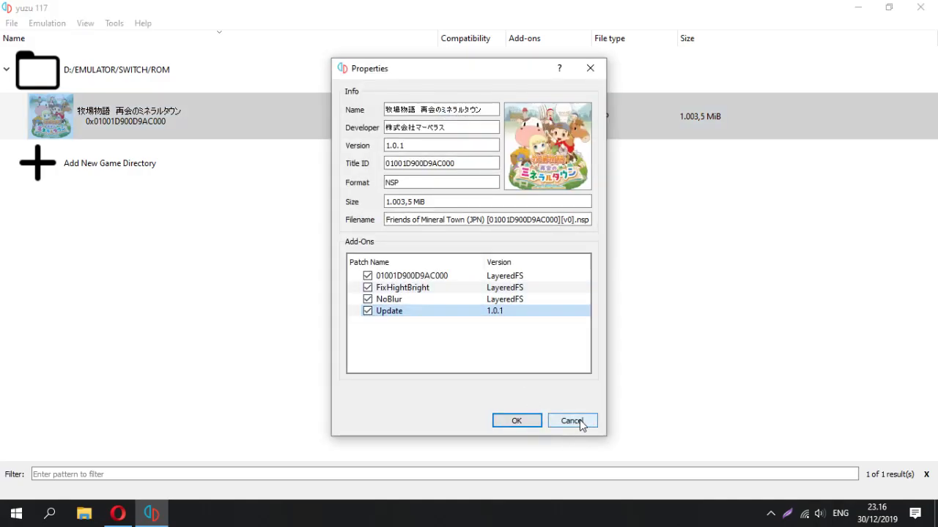
pyautogui.click(569, 423)
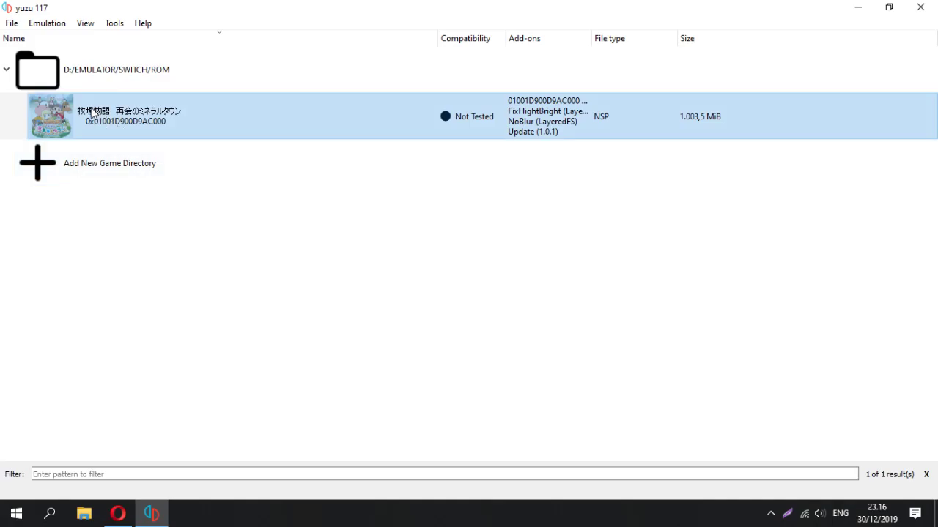
# - Open the yuzu data folder from the emulator and close the emulator
pyautogui.click(6, 25)
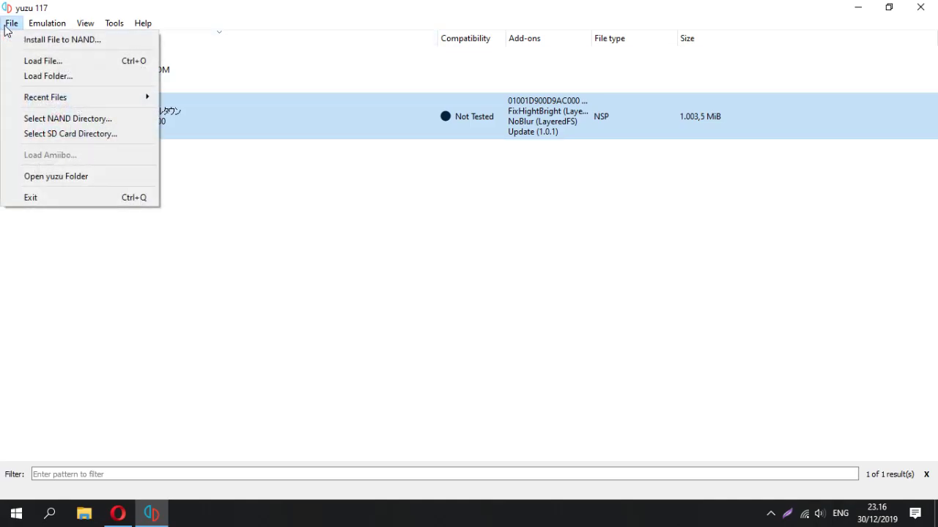
pyautogui.click(74, 178)
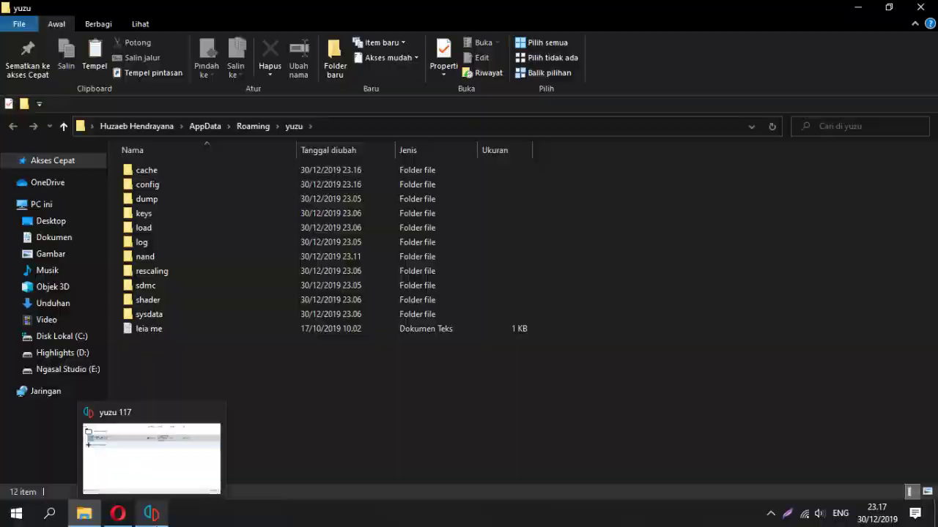
pyautogui.click(152, 514)
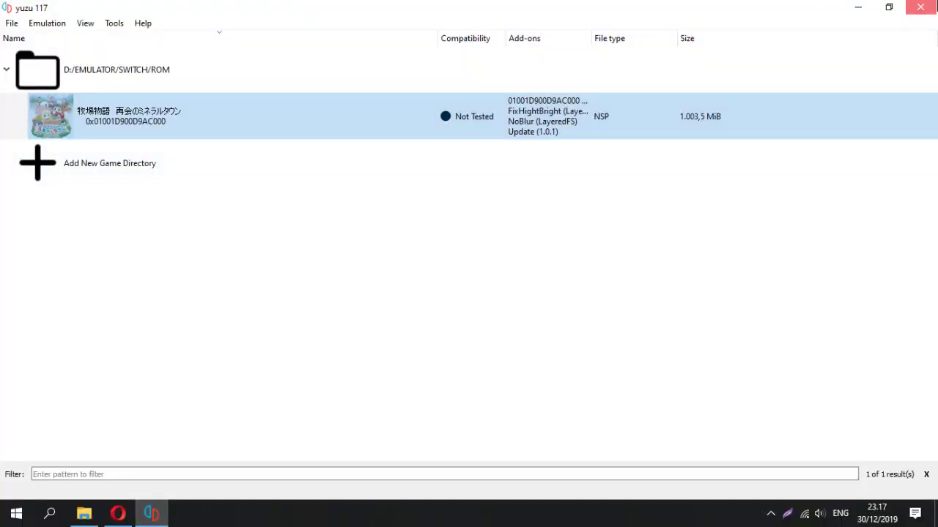
pyautogui.click(920, 7)
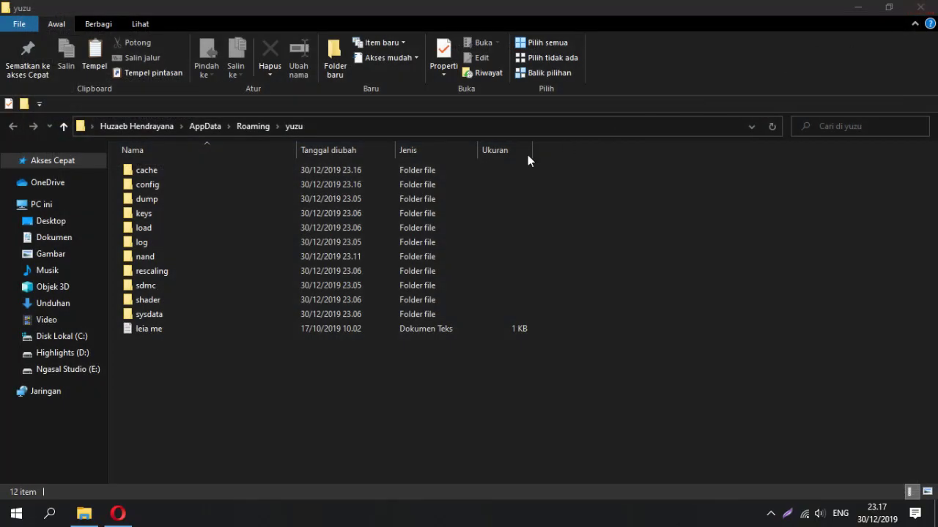
# - Delete the user folder inside the nand folder and close the file window
pyautogui.doubleClick(165, 257)
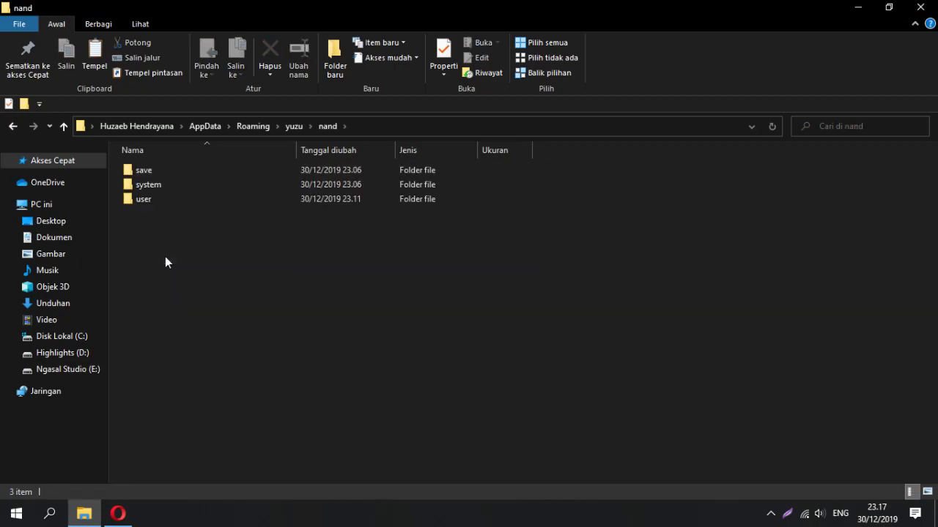
pyautogui.click(141, 202)
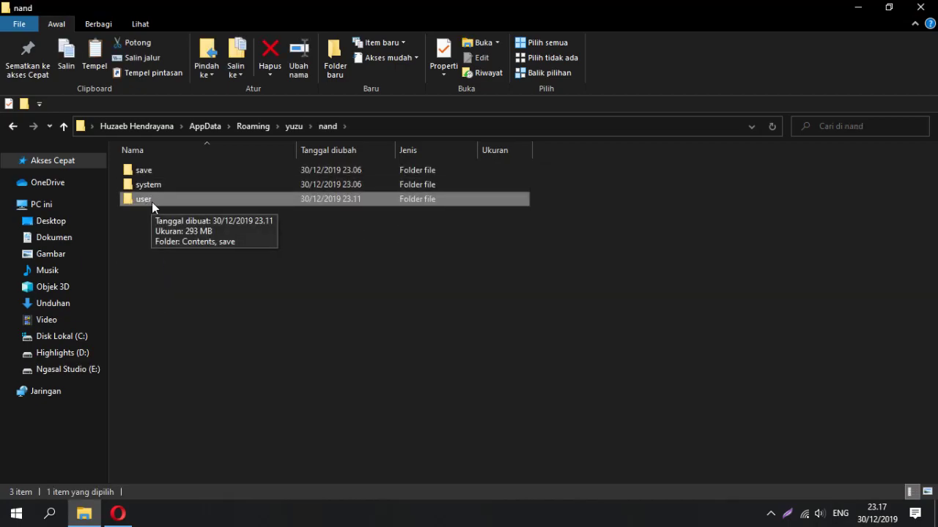
pyautogui.rightClick(141, 197)
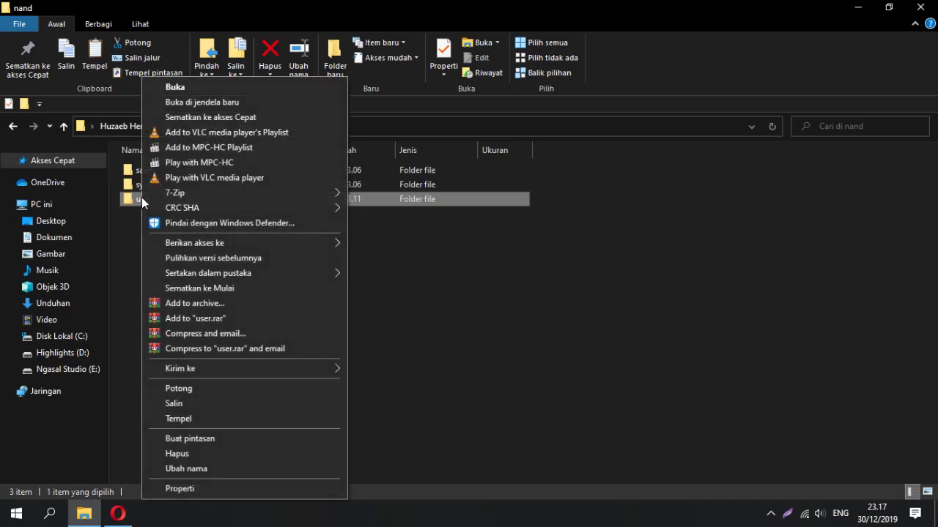
pyautogui.click(177, 452)
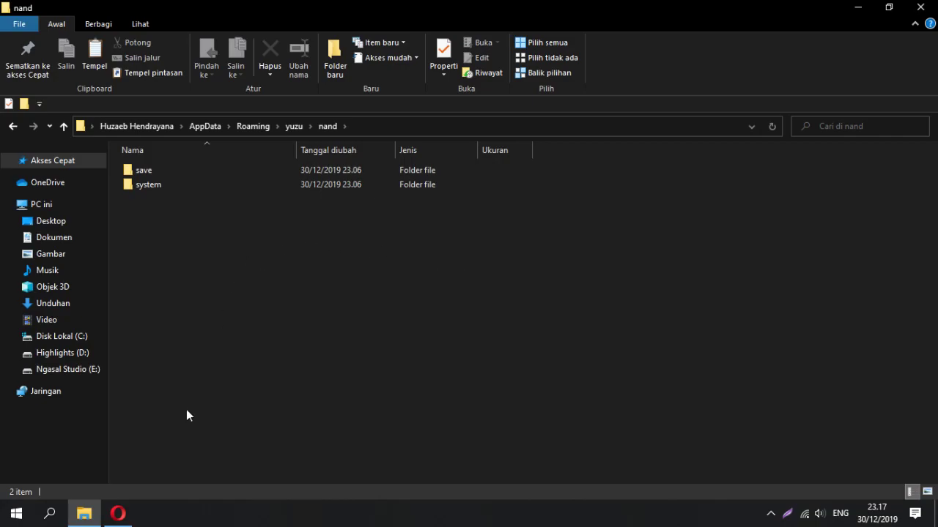
pyautogui.click(920, 7)
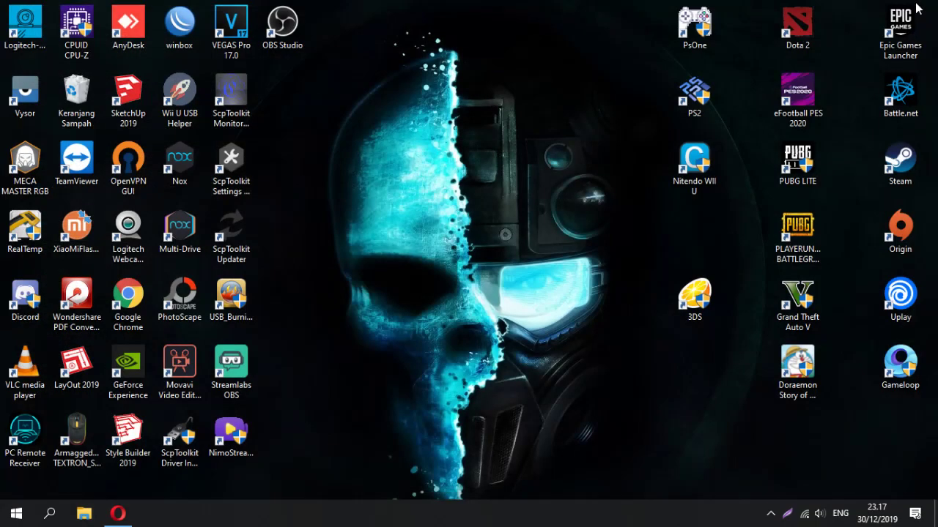
# - Launch yuzu again and allow its maintenance tool to make changes to the computer
pyautogui.click(16, 513)
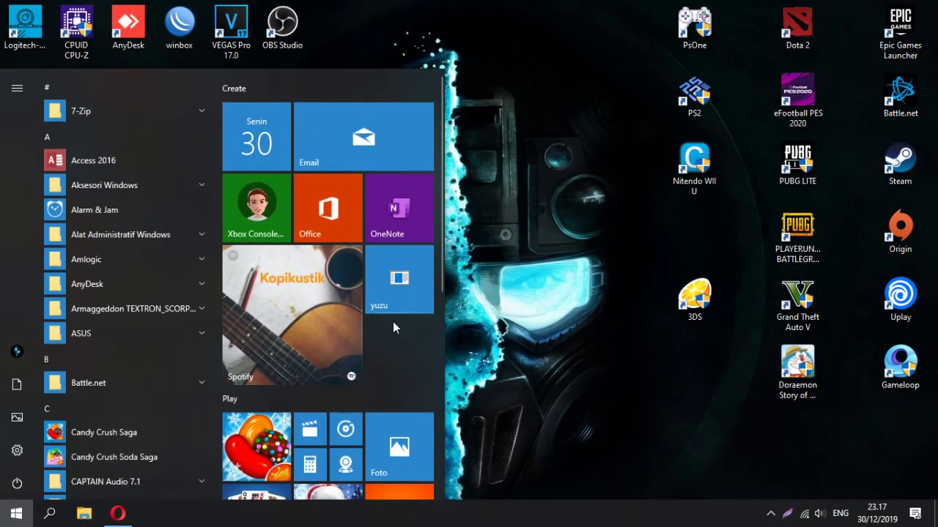
pyautogui.click(407, 303)
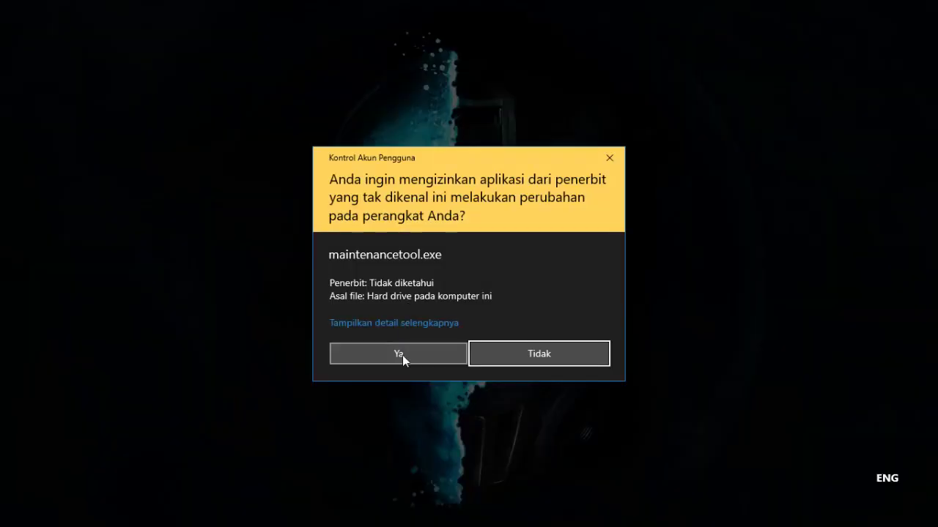
pyautogui.click(403, 355)
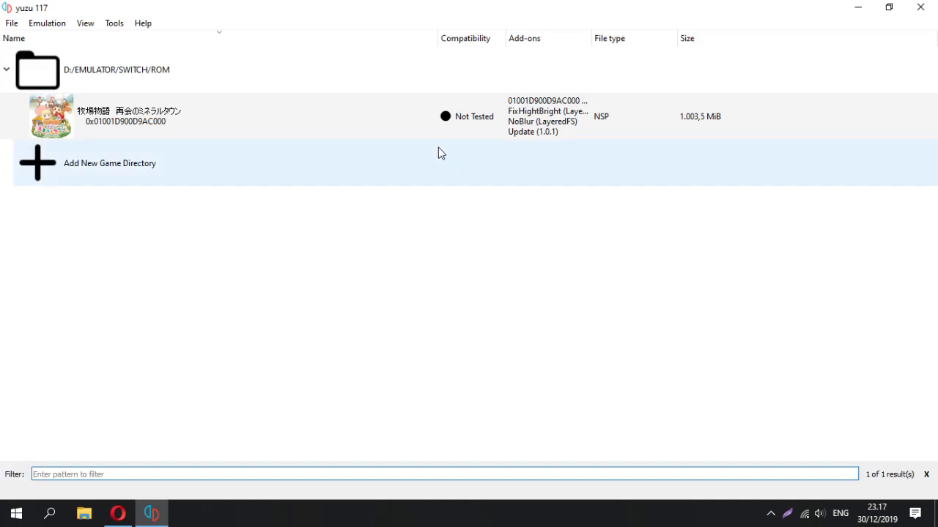
pyautogui.click(10, 23)
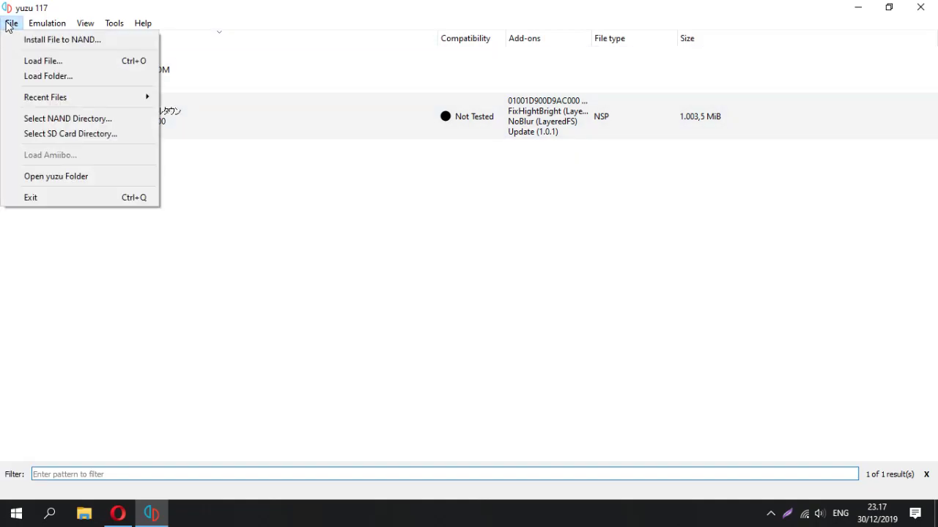
pyautogui.click(25, 39)
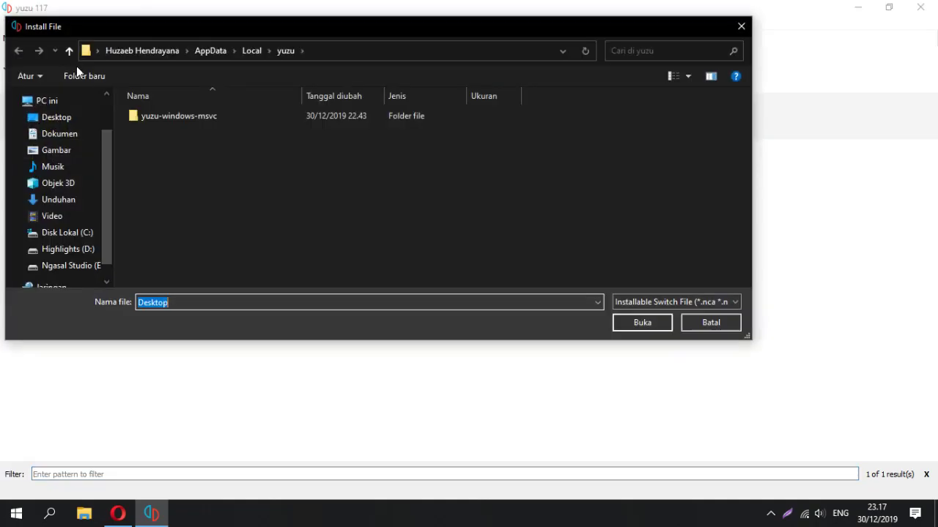
pyautogui.click(86, 253)
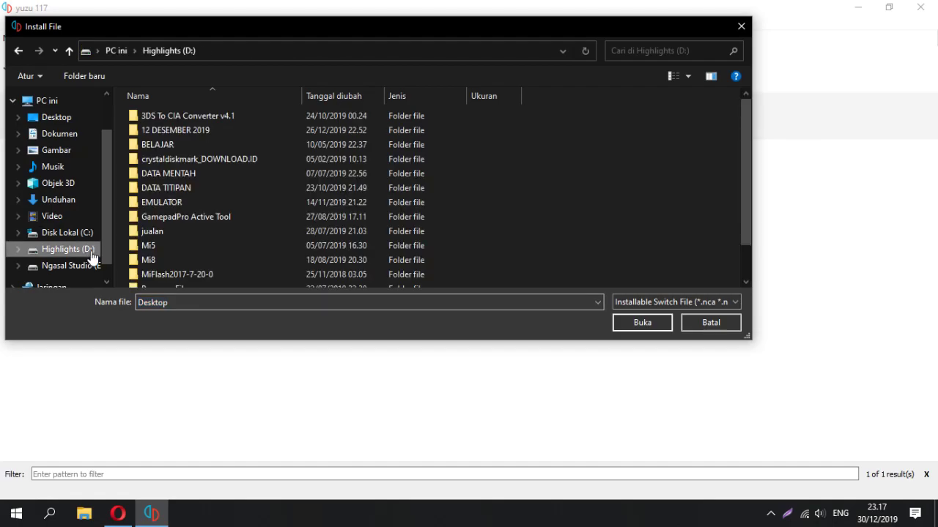
pyautogui.doubleClick(165, 202)
pyautogui.doubleClick(156, 176)
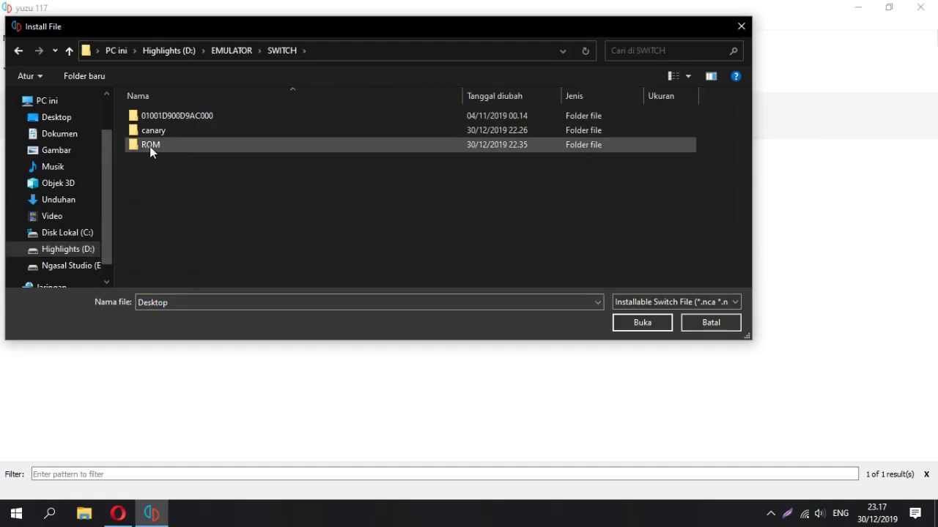
pyautogui.doubleClick(150, 150)
pyautogui.doubleClick(150, 145)
pyautogui.click(178, 129)
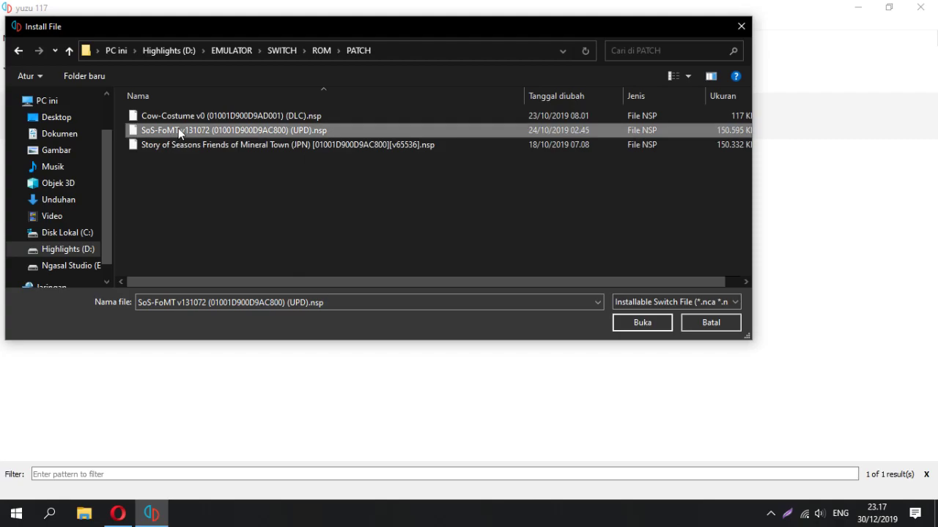
pyautogui.click(641, 323)
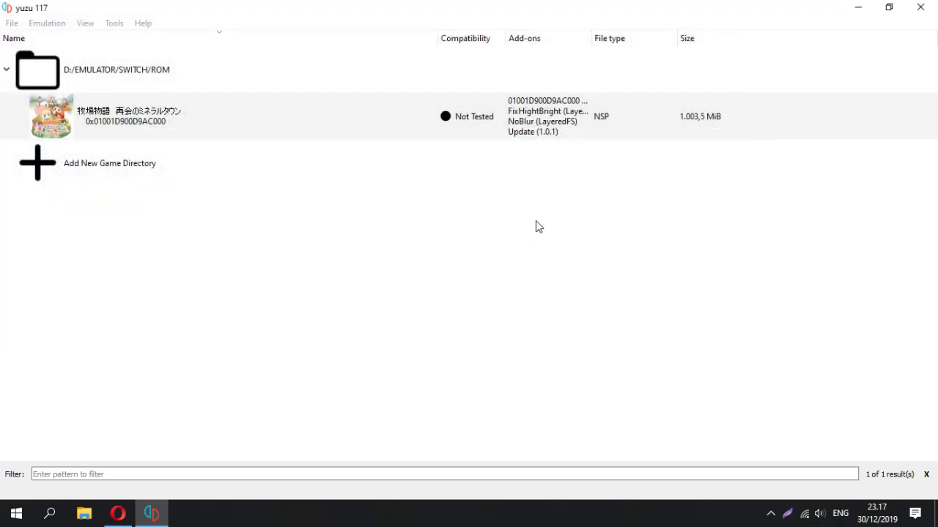
pyautogui.click(515, 276)
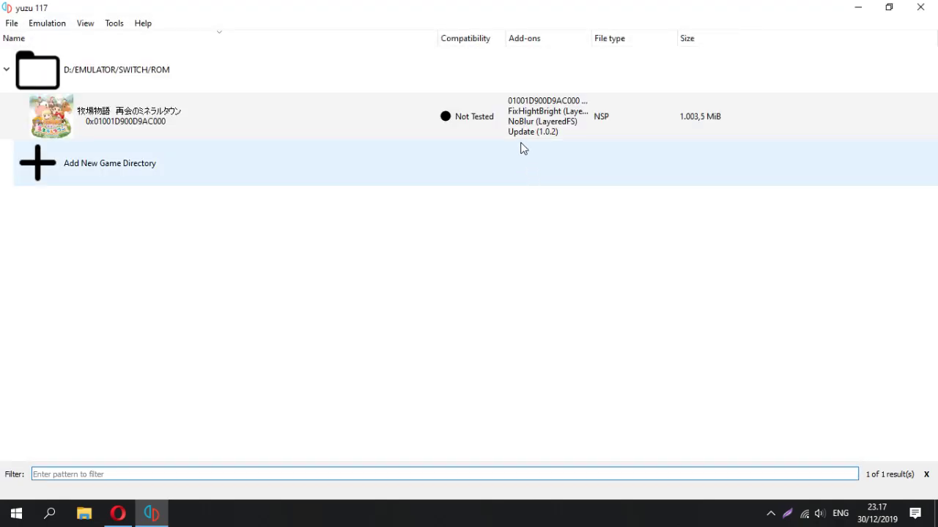
# - Check the version of the Update add-on in the game's properties, leaving the settings as they are
pyautogui.click(522, 121)
pyautogui.rightClick(539, 117)
pyautogui.click(547, 211)
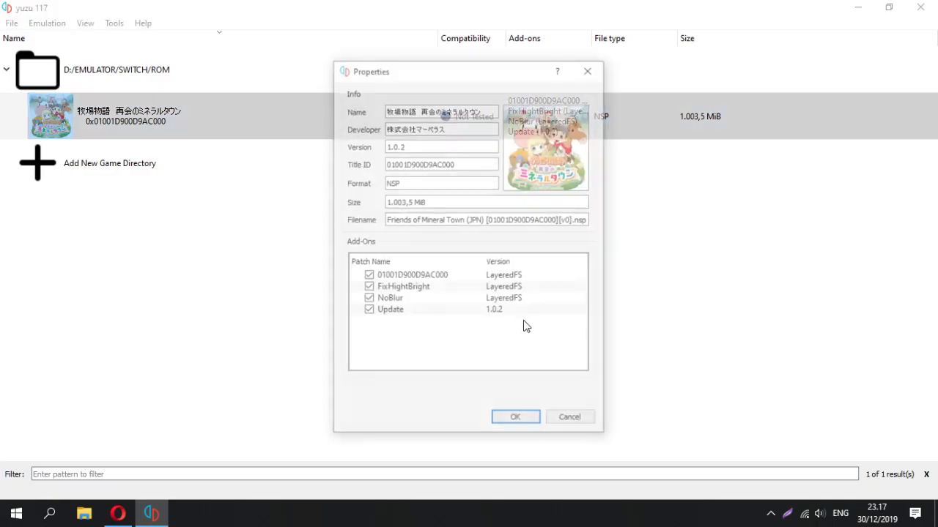
pyautogui.click(389, 312)
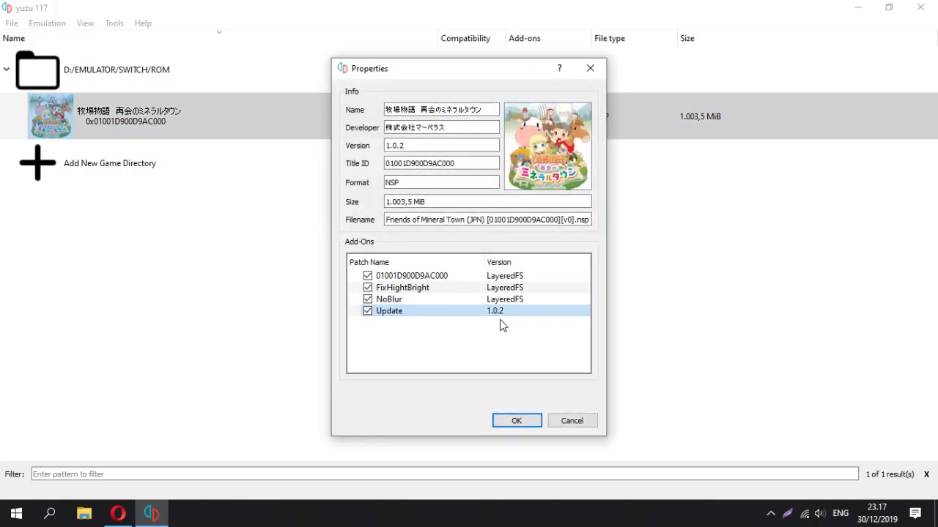
pyautogui.click(569, 421)
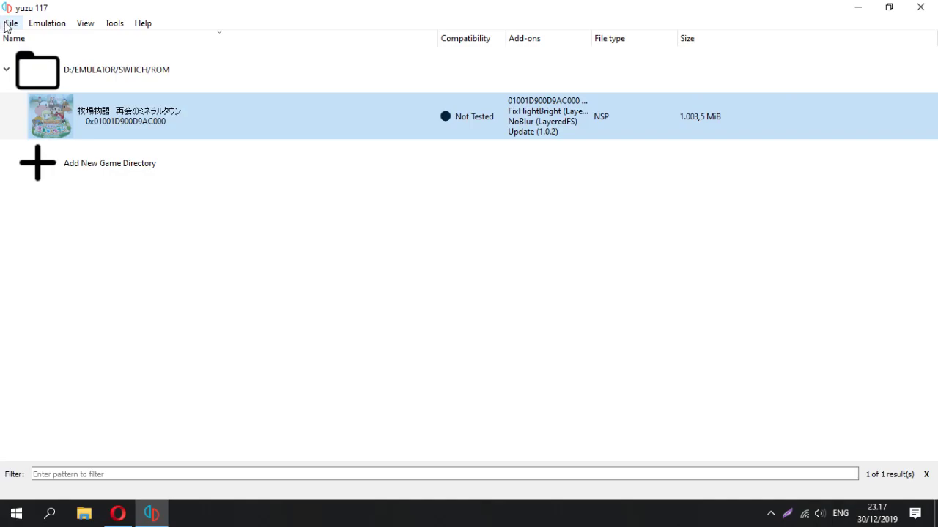
# - Install the DLC file Cow-Costume v0 (01001D900D9AD001) (DLC).nsp to NAND from the PATCH folder
pyautogui.click(10, 23)
pyautogui.click(30, 38)
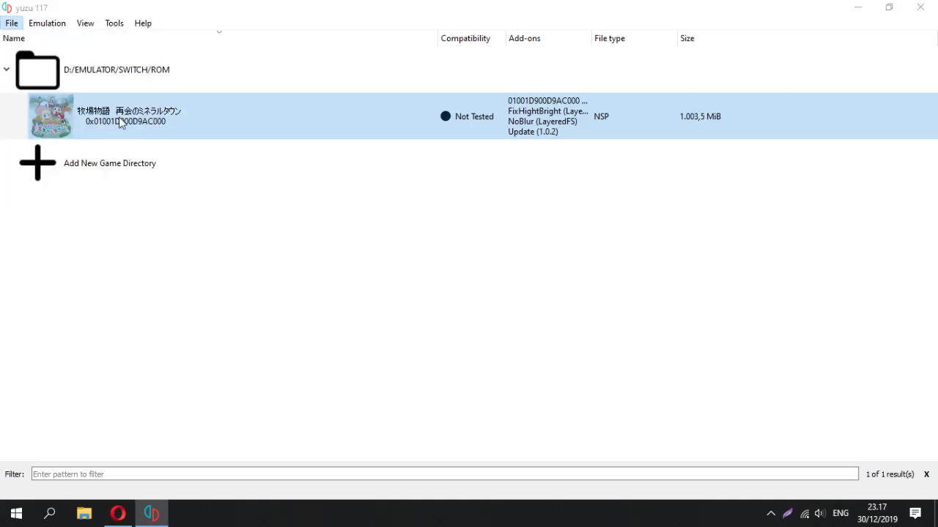
pyautogui.click(195, 115)
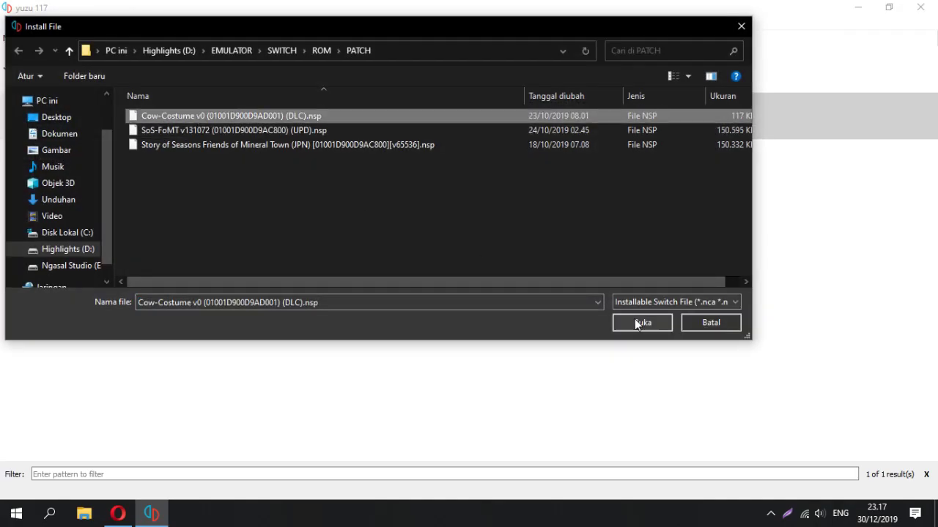
pyautogui.click(639, 323)
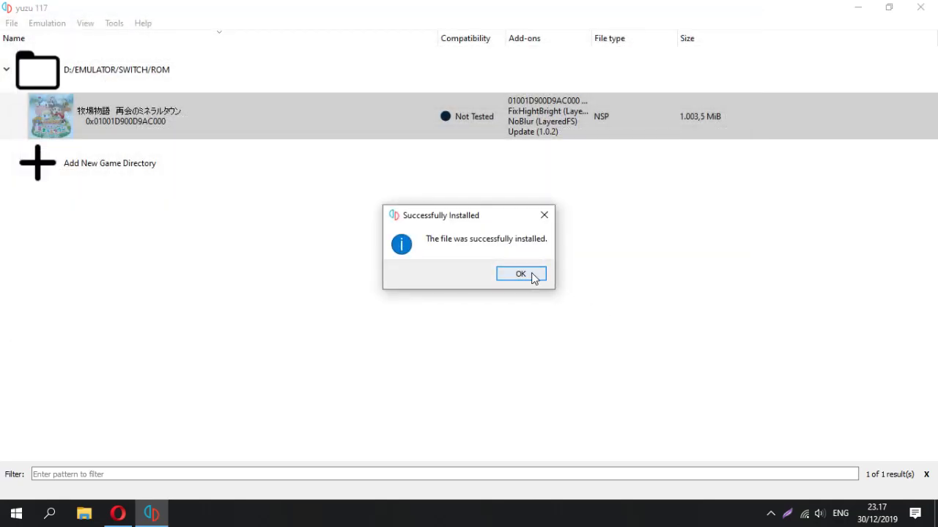
pyautogui.click(533, 273)
# - Check the DLC and 01001D900D9AC000 entries among the add-ons in the game's properties without changing anything
pyautogui.rightClick(524, 141)
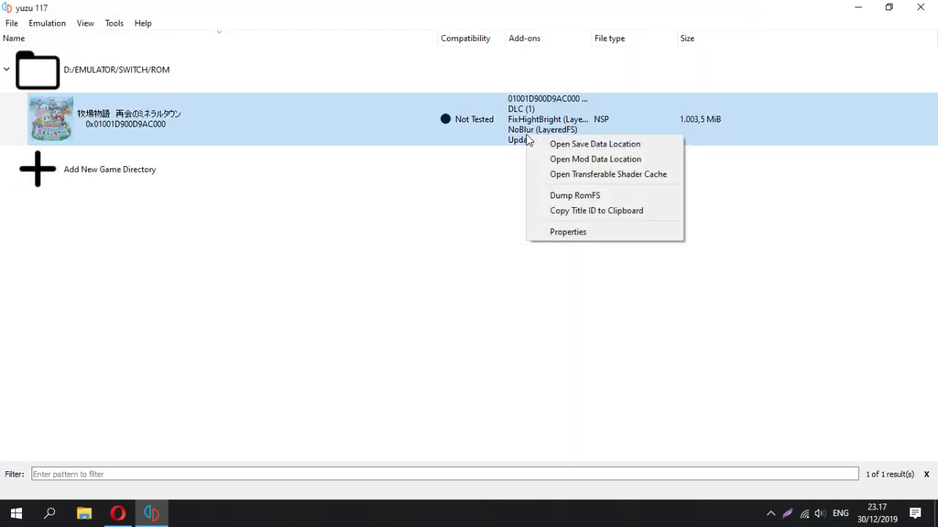
pyautogui.click(558, 231)
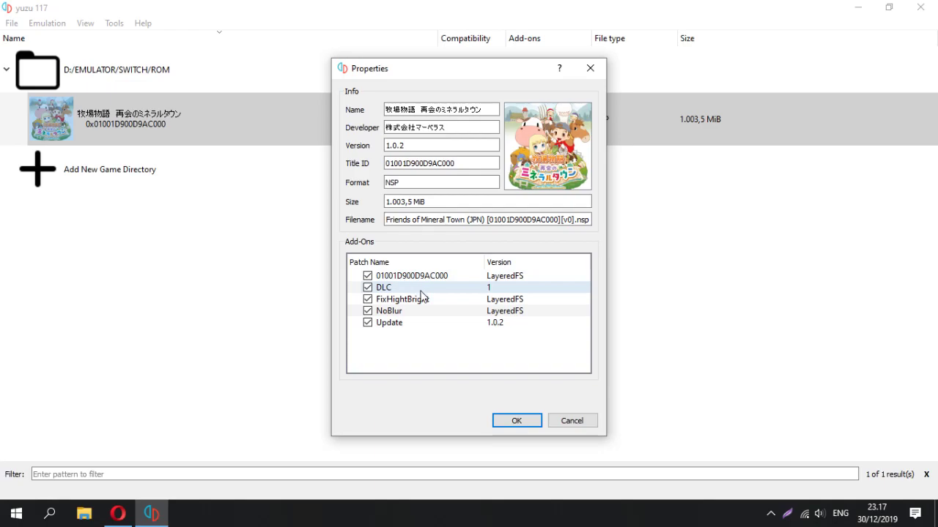
pyautogui.click(487, 287)
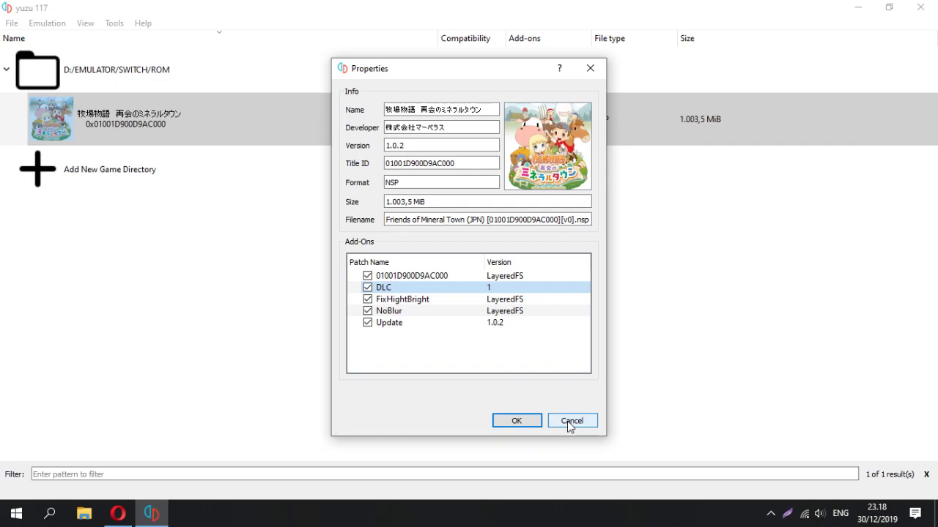
pyautogui.click(399, 276)
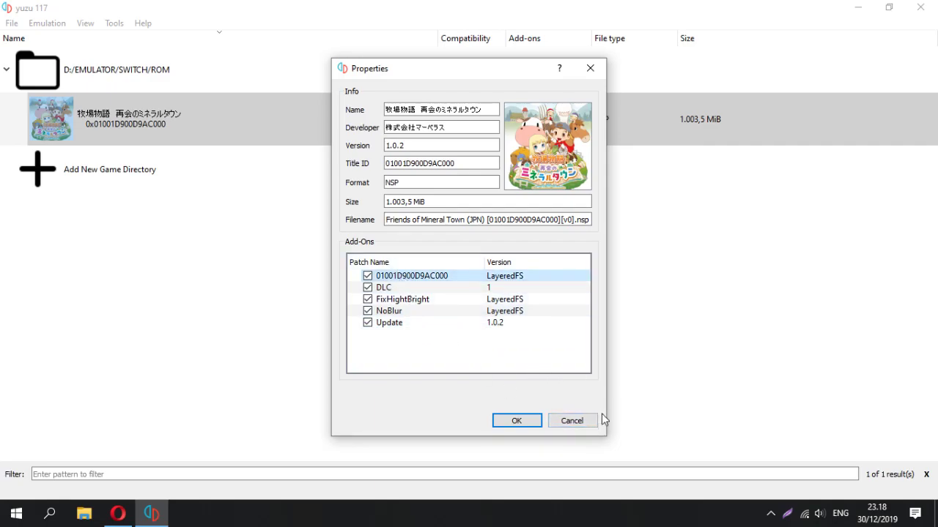
pyautogui.click(580, 422)
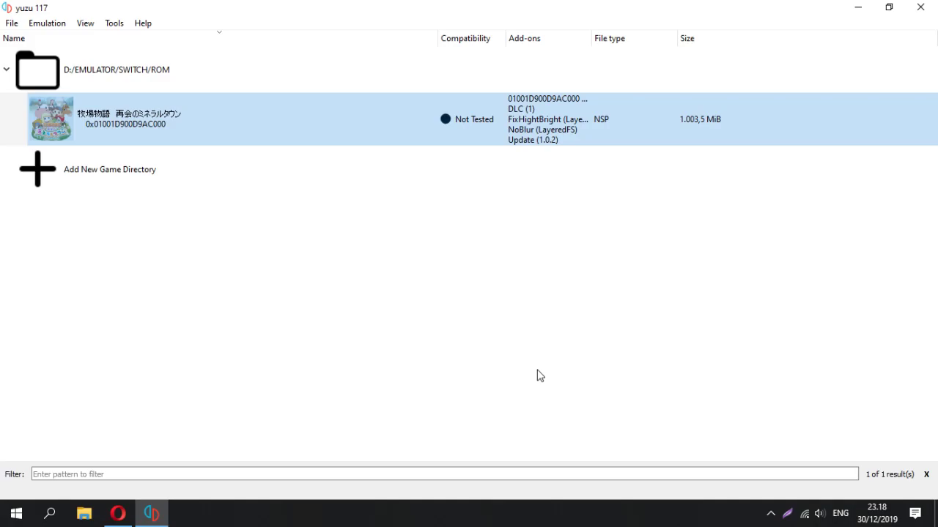
pyautogui.press('super+g')
pyautogui.click(401, 224)
# - Set Limit Speed Percent to 100% in the general emulator configuration
pyautogui.click(114, 23)
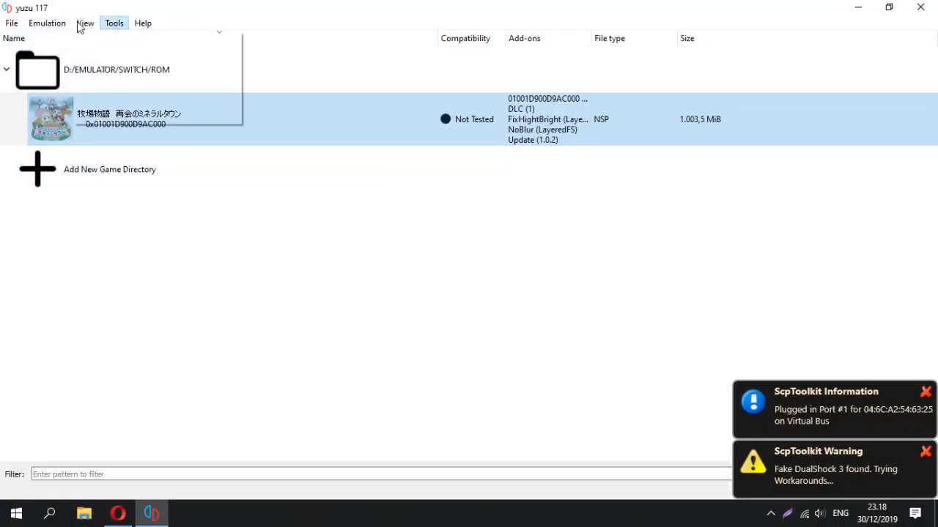
pyautogui.moveTo(66, 27)
pyautogui.click(66, 106)
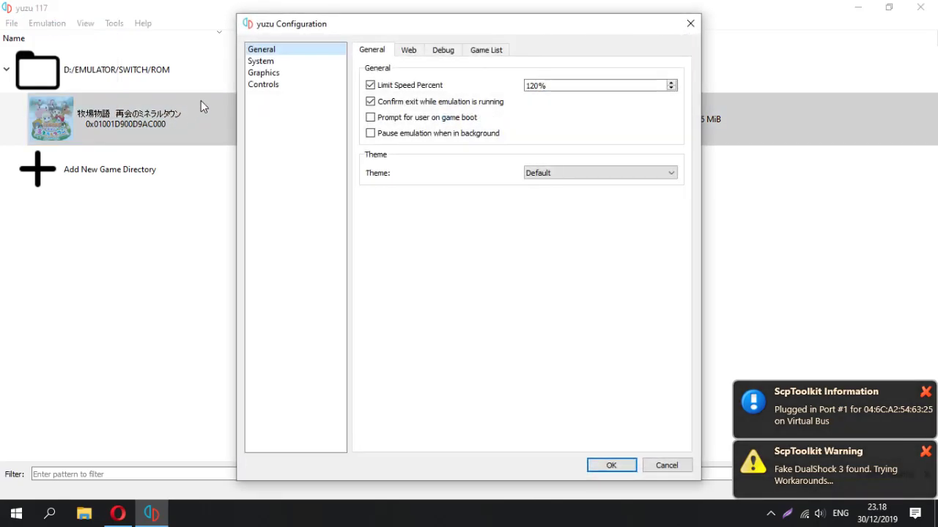
pyautogui.click(532, 86)
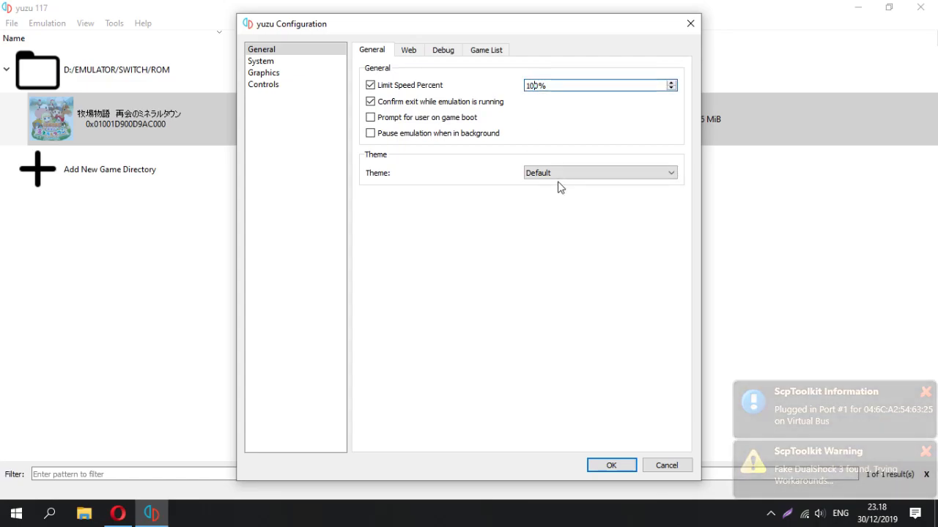
# - Turn off asynchronous GPU emulation and Force 30 FPS mode in the graphics settings, keeping the Native (1280x720) internal resolution
pyautogui.click(271, 61)
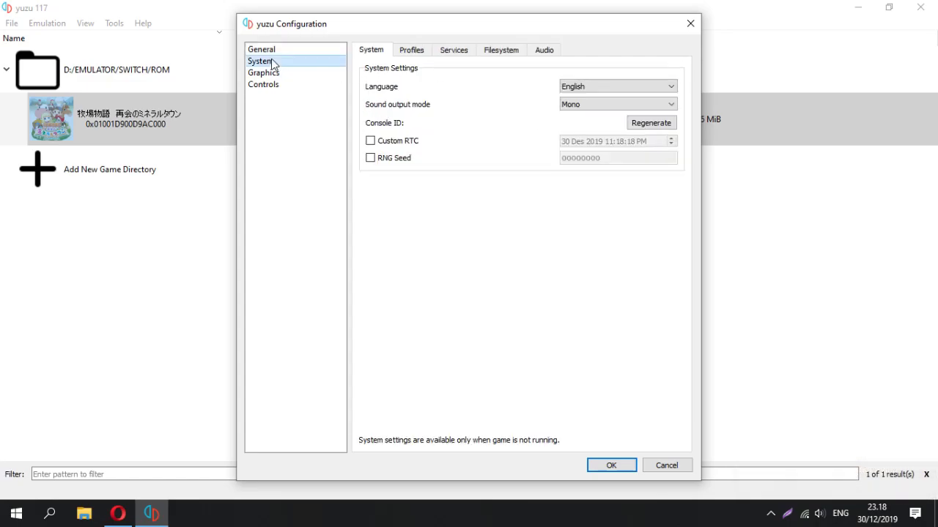
pyautogui.click(268, 72)
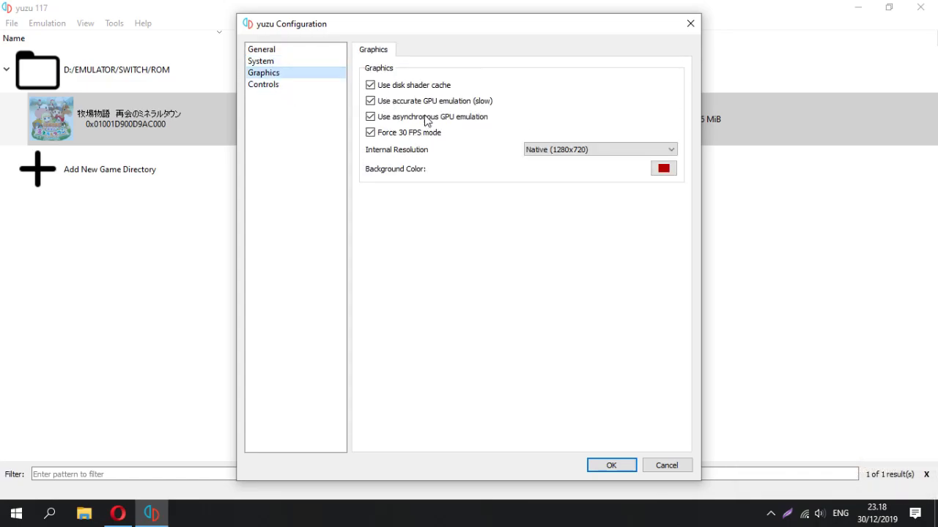
pyautogui.click(373, 117)
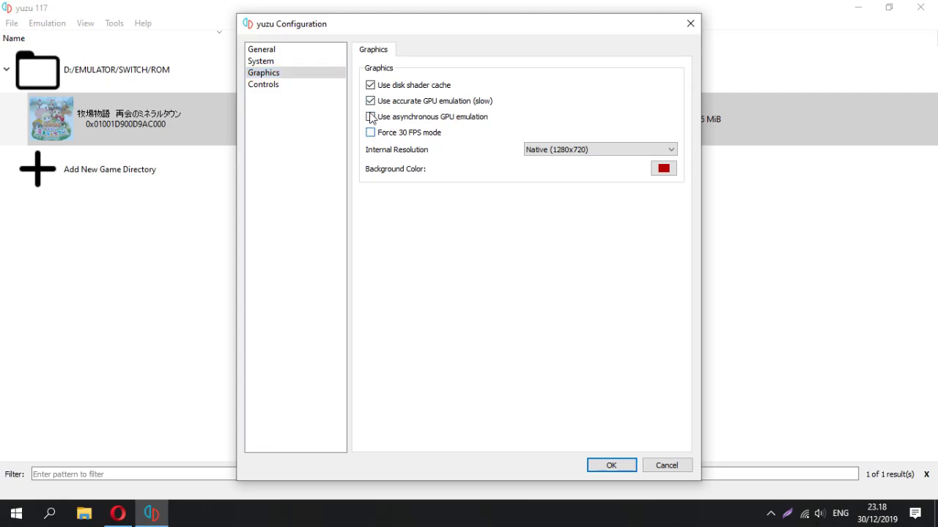
pyautogui.click(573, 151)
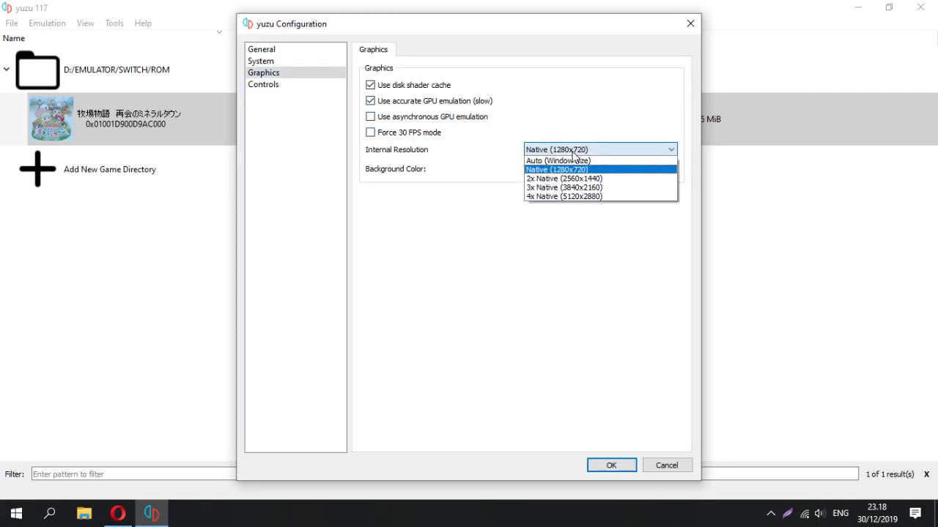
pyautogui.click(315, 205)
# - Configure the custom controller profile, mapping ZR to Axis 5+, Plus to Button 7 and Minus to Button 6
pyautogui.click(265, 84)
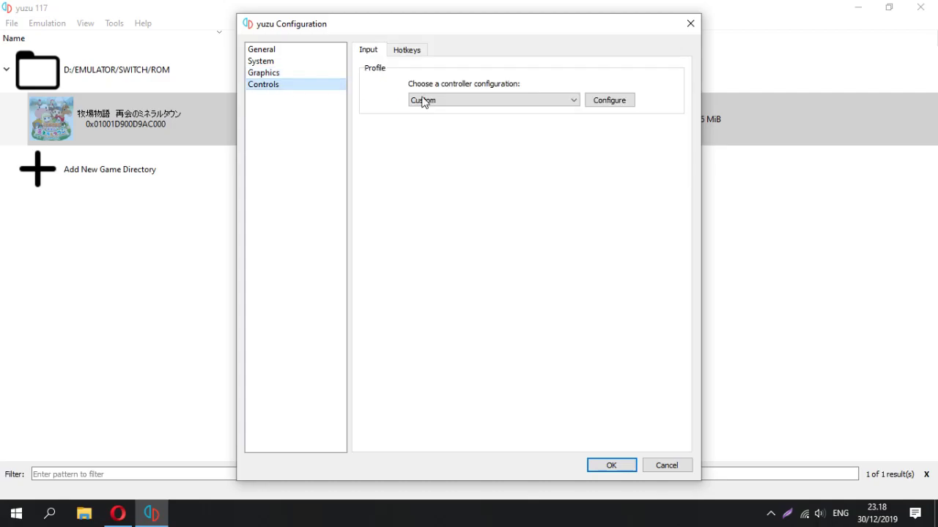
pyautogui.click(599, 104)
pyautogui.click(533, 112)
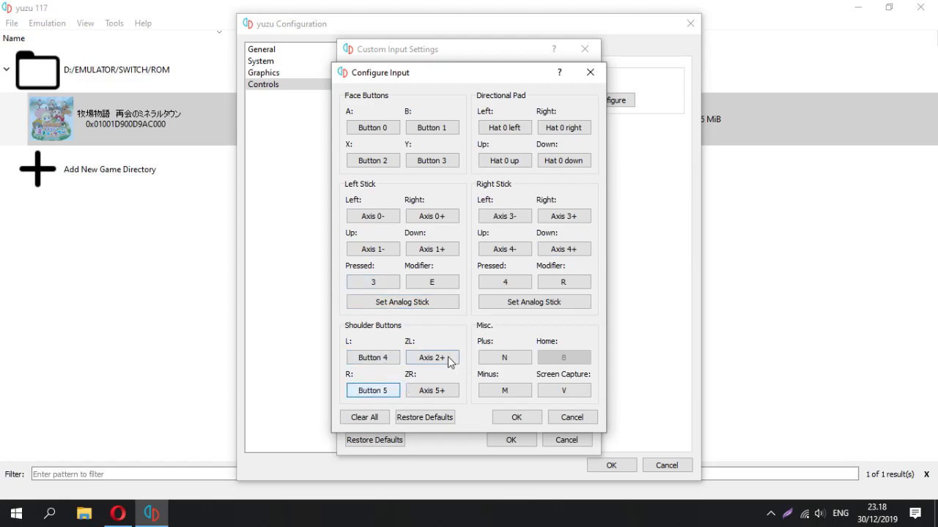
pyautogui.click(436, 395)
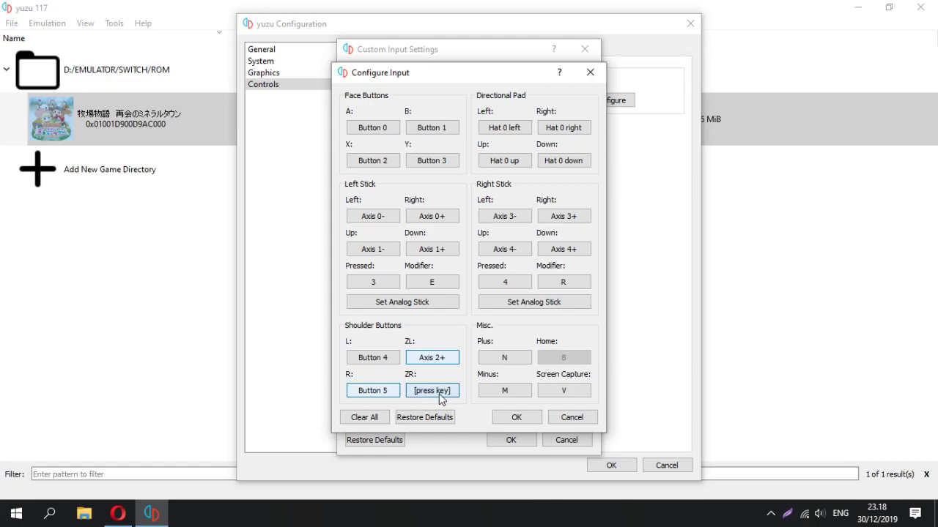
pyautogui.click(512, 358)
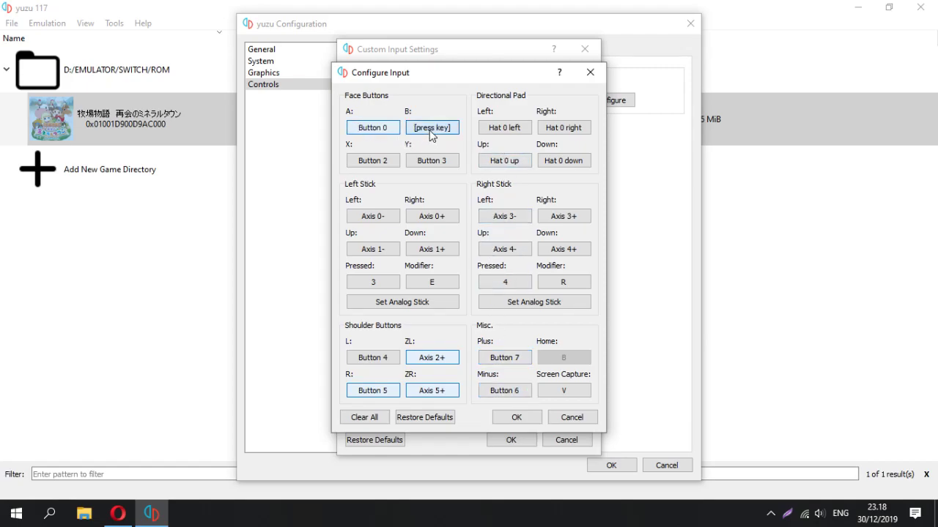
# - Map the left stick to Axis 0 and 1, the directional pad to Hat 0 and the right stick to Axis 3 and 4, then save the configuration
pyautogui.click(376, 216)
pyautogui.click(369, 252)
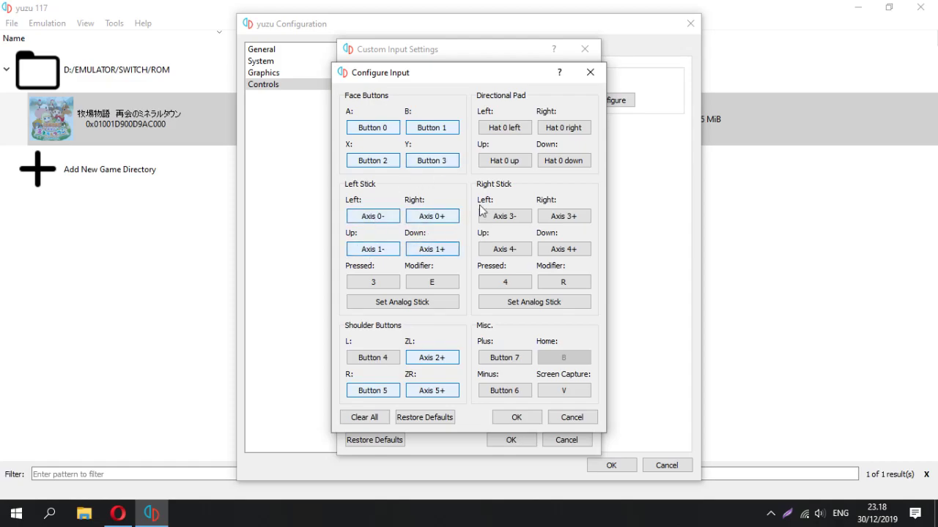
pyautogui.click(504, 130)
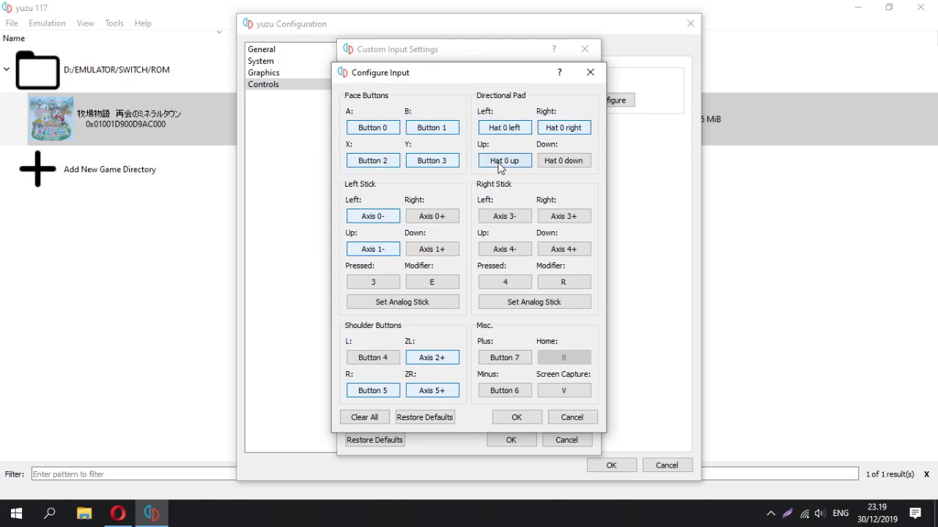
pyautogui.click(559, 159)
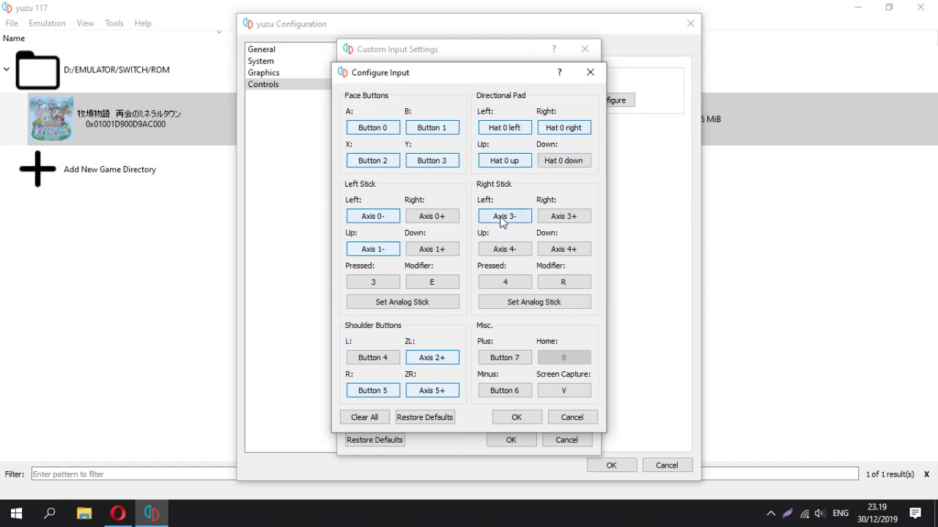
pyautogui.click(507, 251)
pyautogui.click(515, 417)
pyautogui.click(512, 438)
pyautogui.click(599, 467)
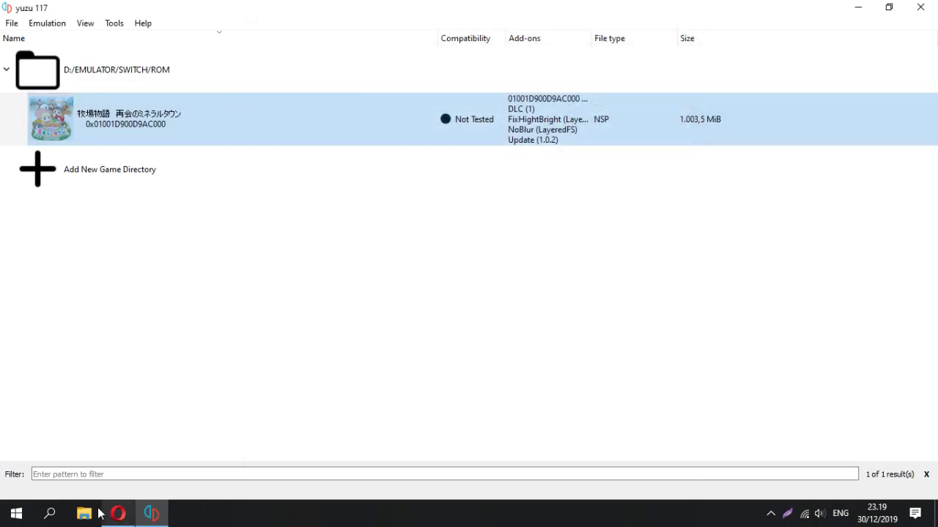
pyautogui.moveTo(118, 512)
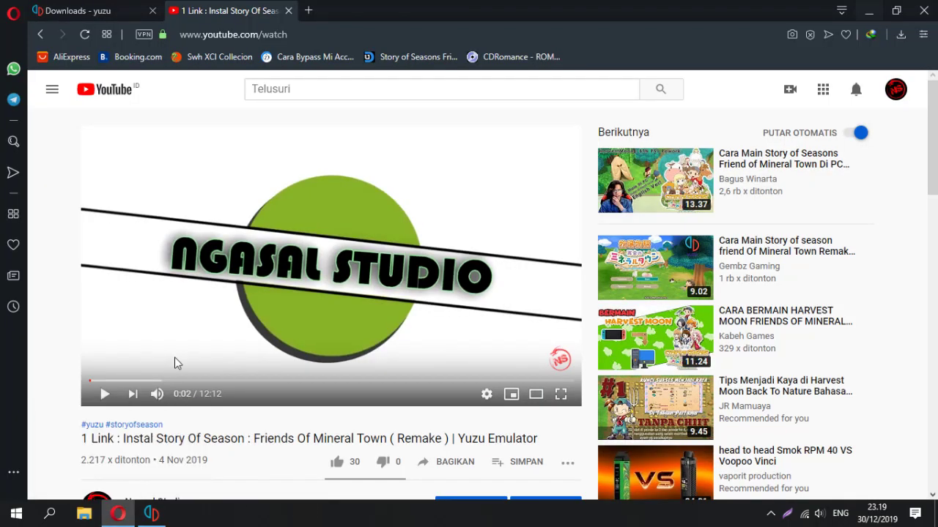
pyautogui.click(181, 410)
pyautogui.click(557, 288)
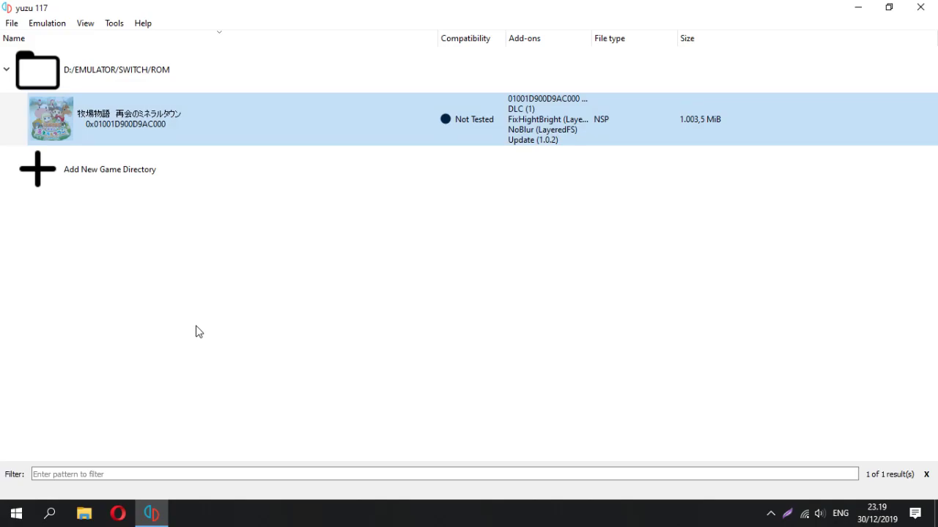
# - Launch the Story of Seasons game from the game list and switch it to fullscreen
pyautogui.doubleClick(111, 120)
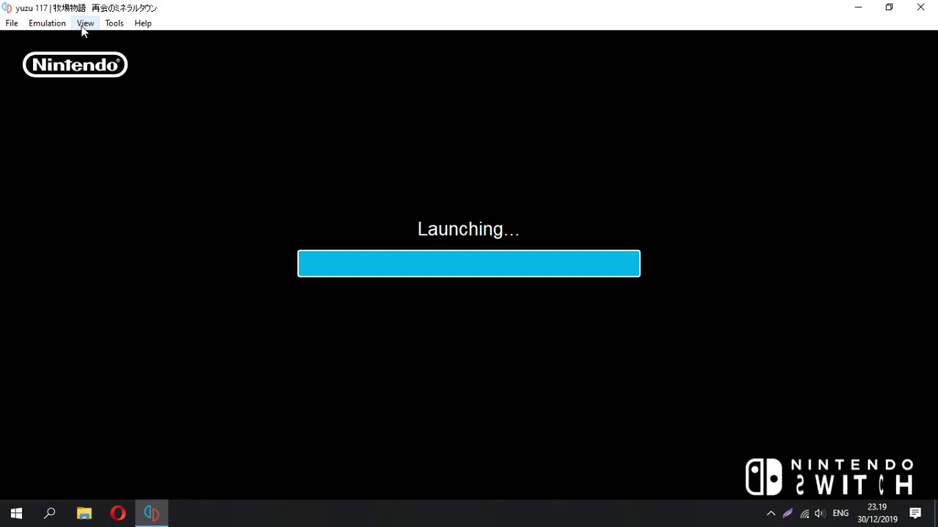
pyautogui.click(84, 25)
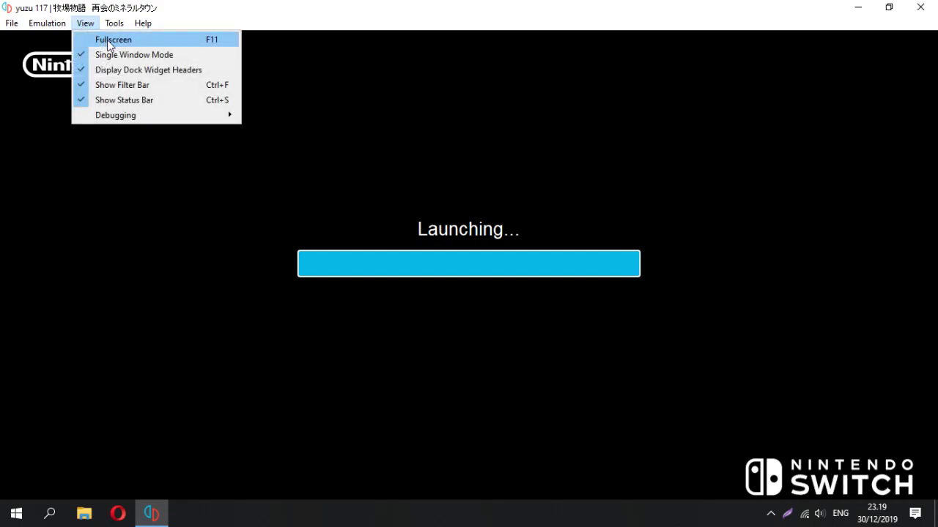
pyautogui.click(110, 40)
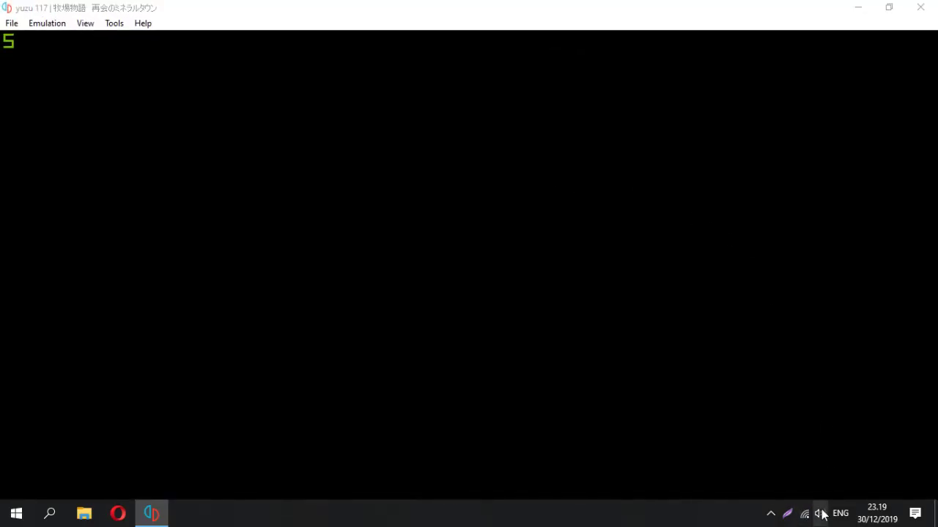
# - Lower the emulator's level in the Windows volume mixer to 3 and return the game to fullscreen
pyautogui.rightClick(818, 513)
pyautogui.click(826, 446)
pyautogui.moveTo(882, 436); pyautogui.dragTo(881, 438)
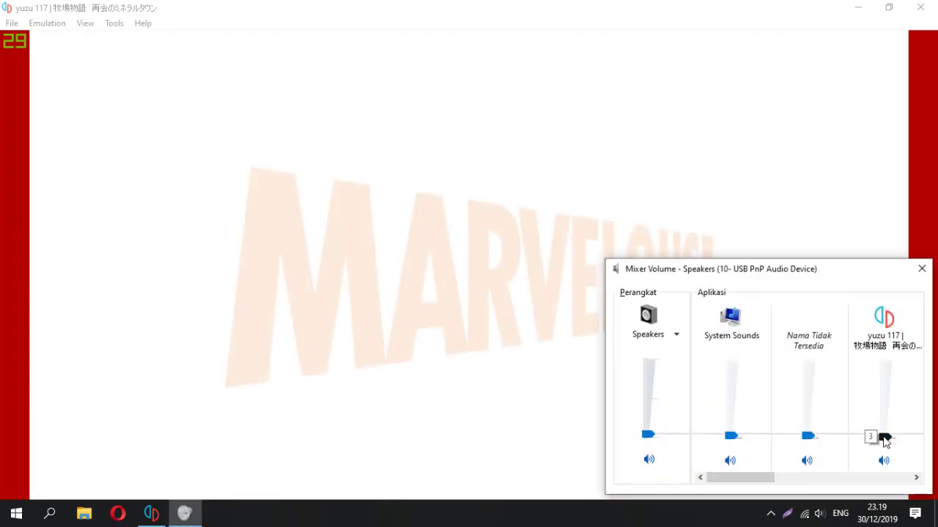
pyautogui.click(86, 23)
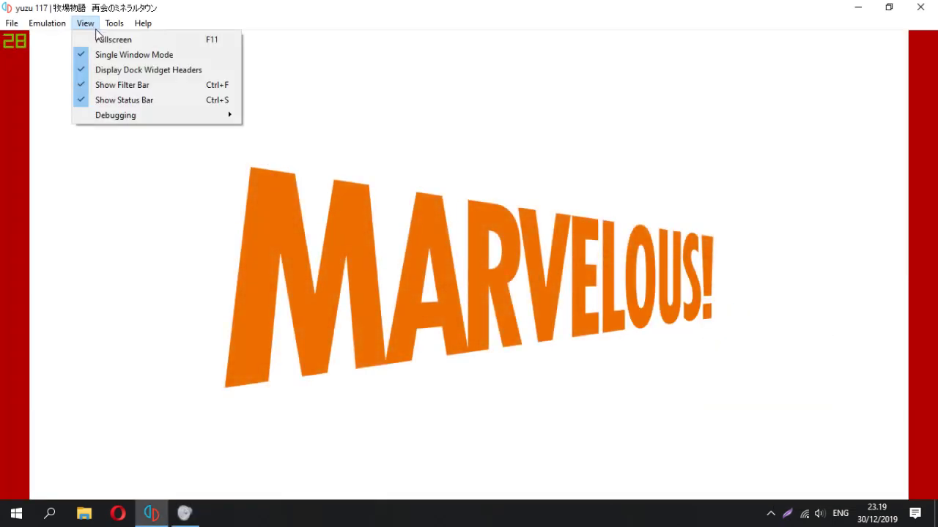
pyautogui.click(102, 36)
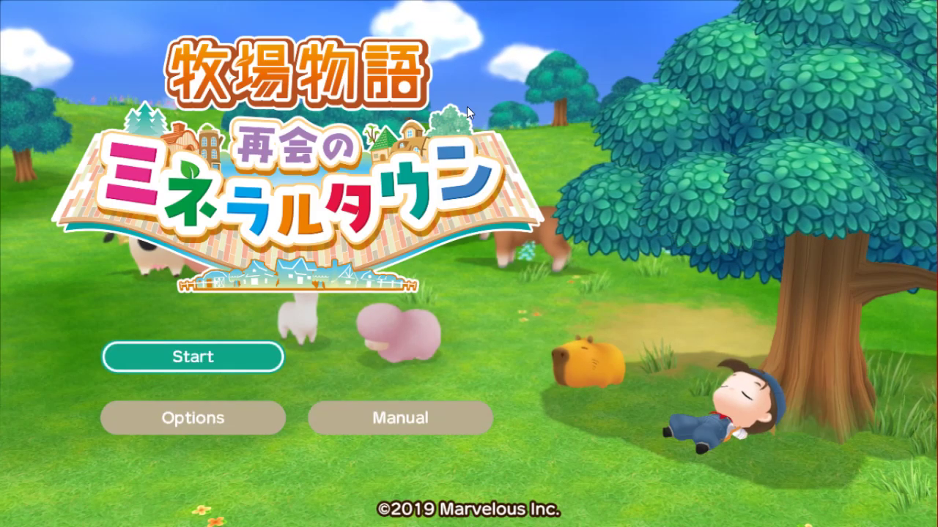
# - Try moving between the title menu's options, including Manual, and choose Start to reach the character selection
pyautogui.press('Up')
pyautogui.press('Down')
pyautogui.press('Down')
pyautogui.press('Right')
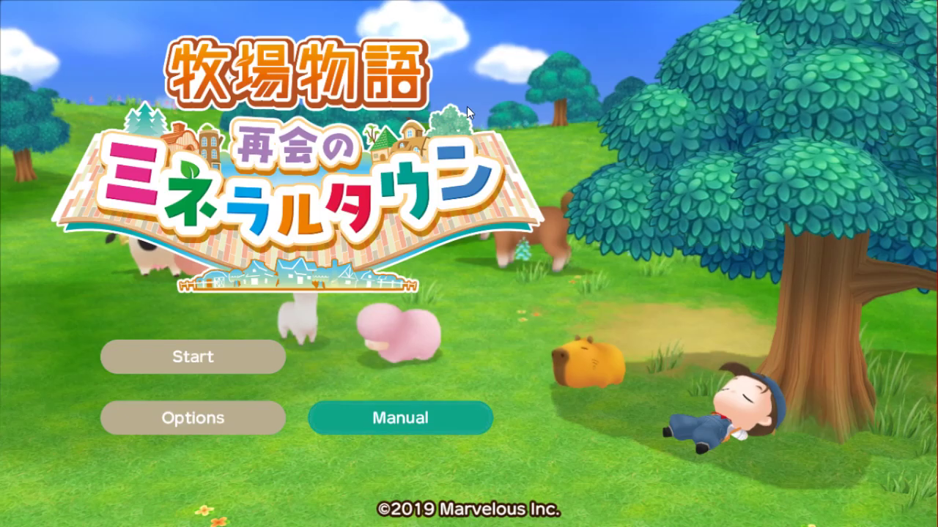
pyautogui.press('Left')
pyautogui.press('Up')
pyautogui.press('Return')
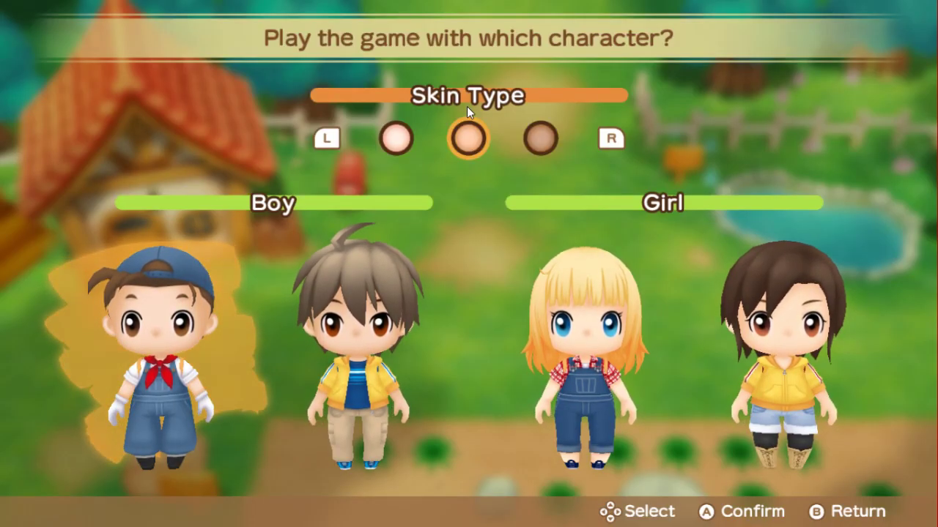
# - Leave fullscreen and stop the running game, bypassing its request not to exit
pyautogui.press('F11')
pyautogui.click(85, 23)
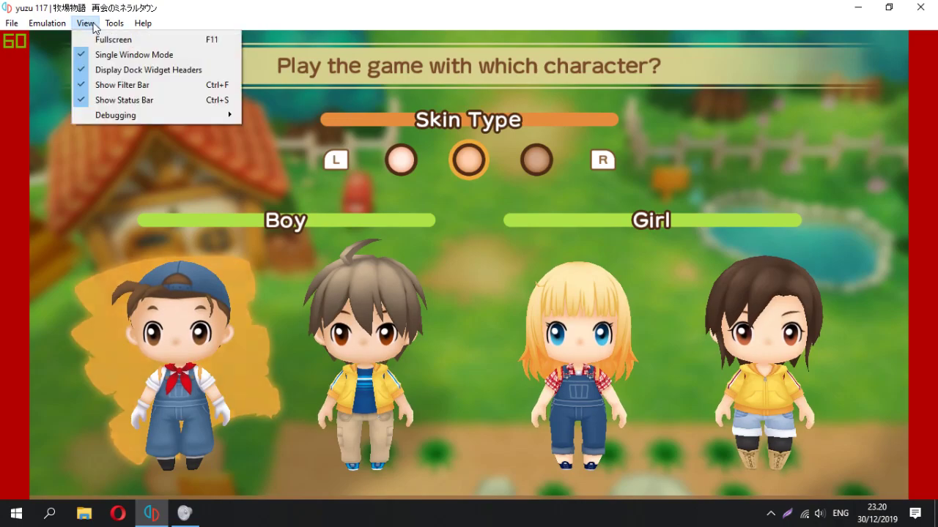
pyautogui.click(46, 23)
pyautogui.click(51, 70)
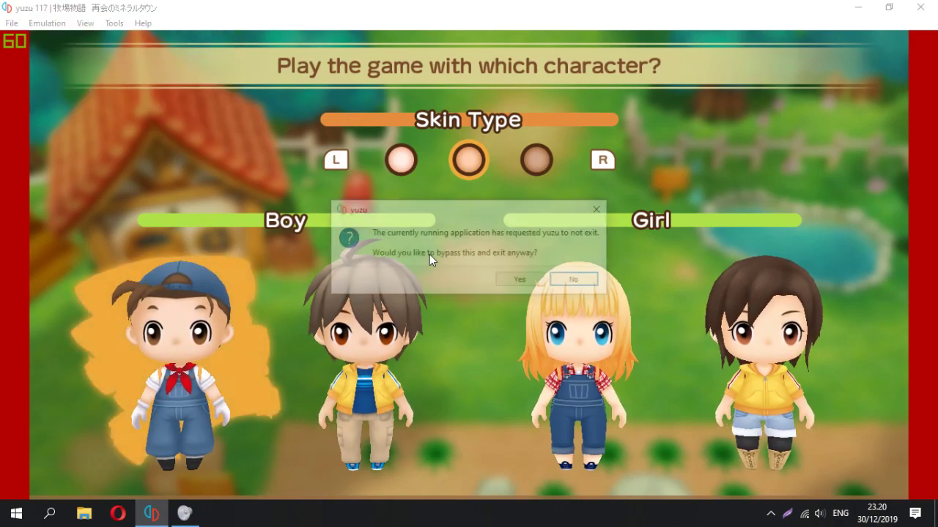
pyautogui.click(522, 279)
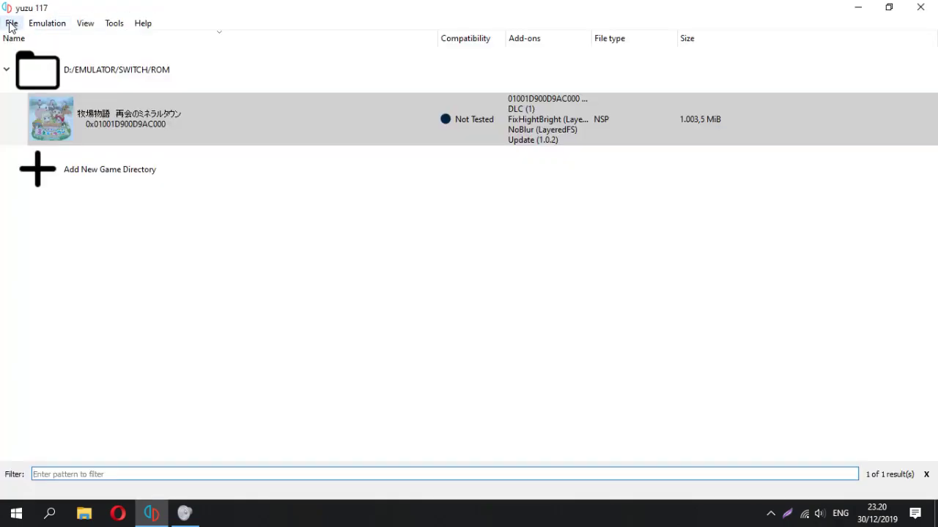
# - Open the game's save data location for the yuzu user profile
pyautogui.click(11, 24)
pyautogui.click(217, 110)
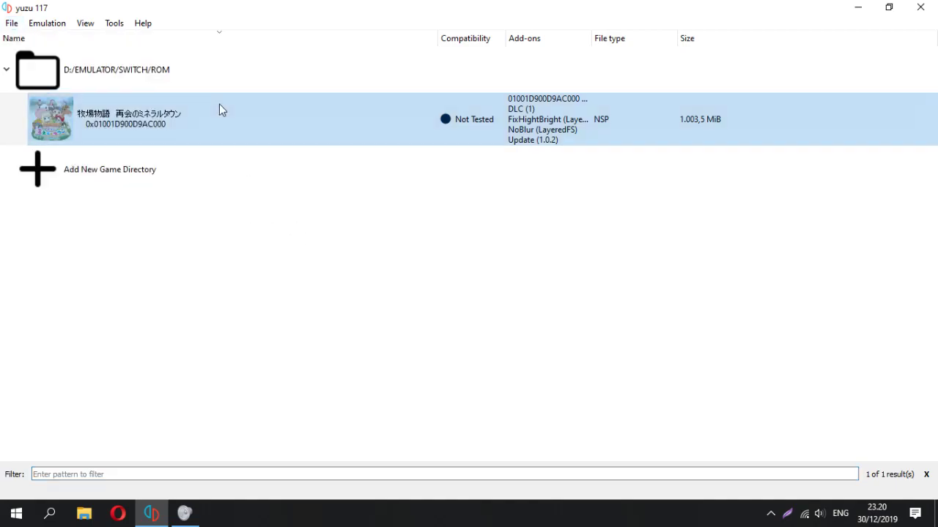
pyautogui.rightClick(233, 111)
pyautogui.click(295, 120)
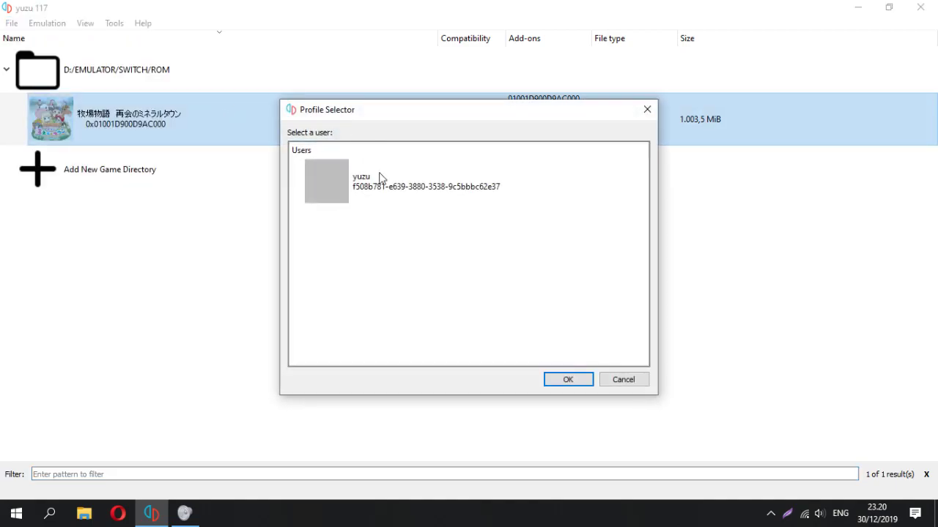
pyautogui.click(441, 189)
pyautogui.click(568, 379)
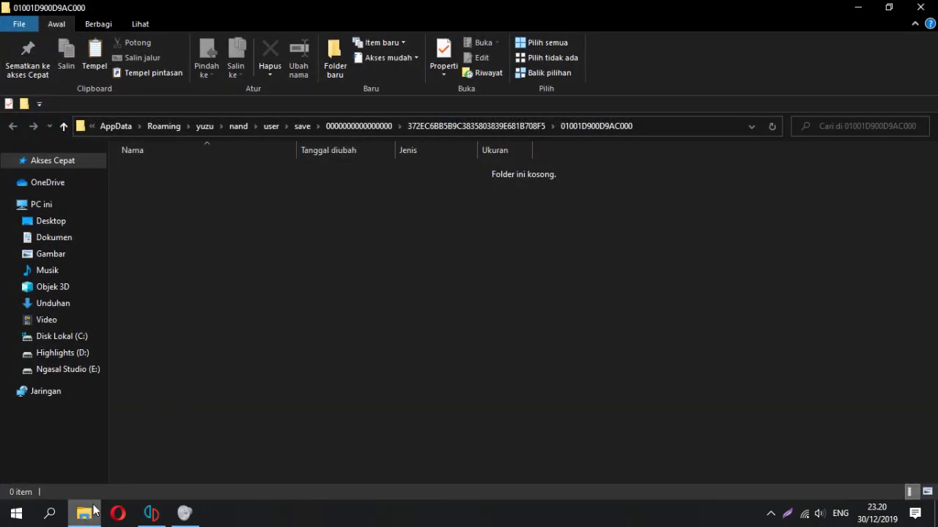
# - Copy DPlaydata_0, DPlaydata_1 and SystemSave from D:\EMULATOR\SWITCH\01001D900D9AC000 into the game's save folder, and close the folder window
pyautogui.press('super+e')
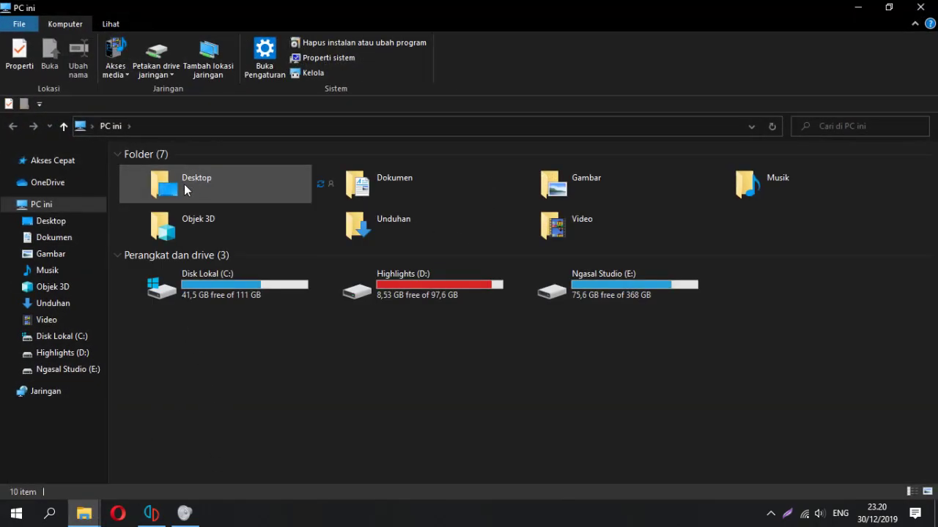
pyautogui.click(63, 353)
pyautogui.doubleClick(164, 255)
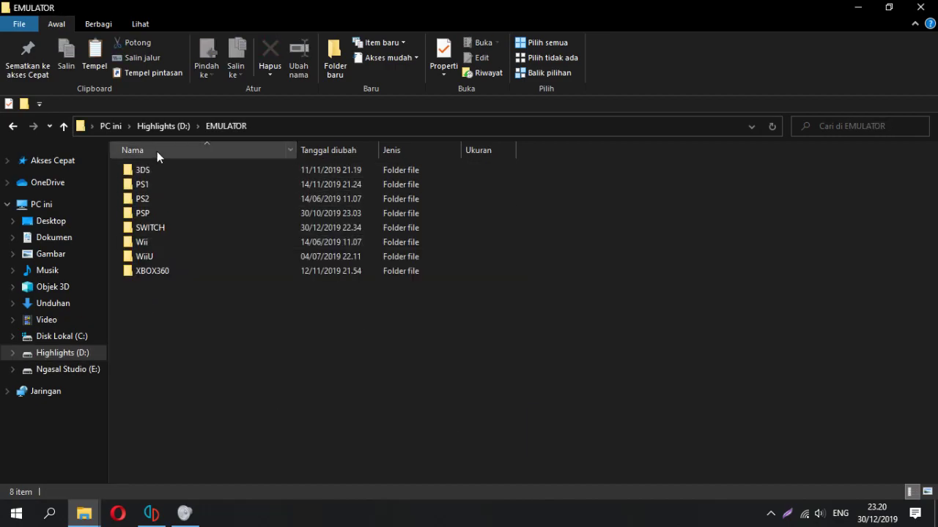
pyautogui.doubleClick(152, 227)
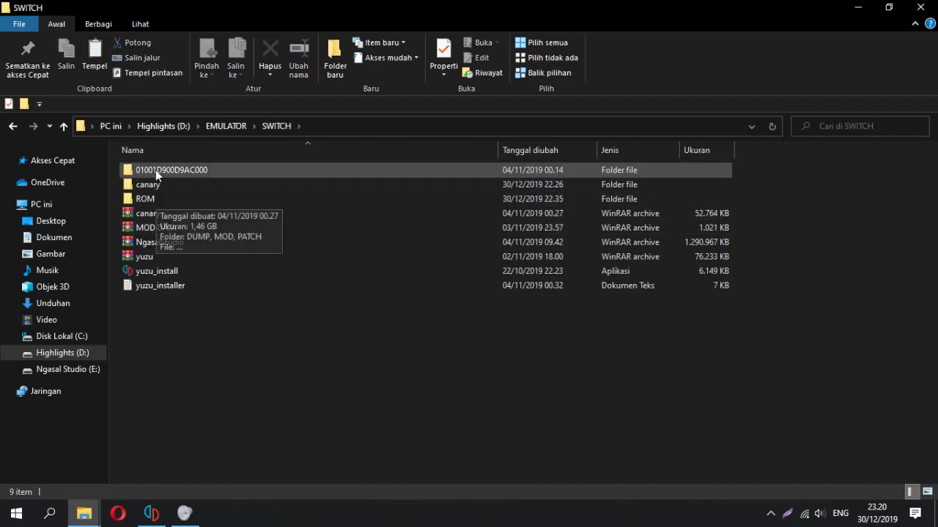
pyautogui.doubleClick(157, 170)
pyautogui.moveTo(401, 328); pyautogui.dragTo(180, 162)
pyautogui.hotkey('ctrl', 'c')
pyautogui.hotkey('alt', 'Tab')
pyautogui.hotkey('ctrl', 'v')
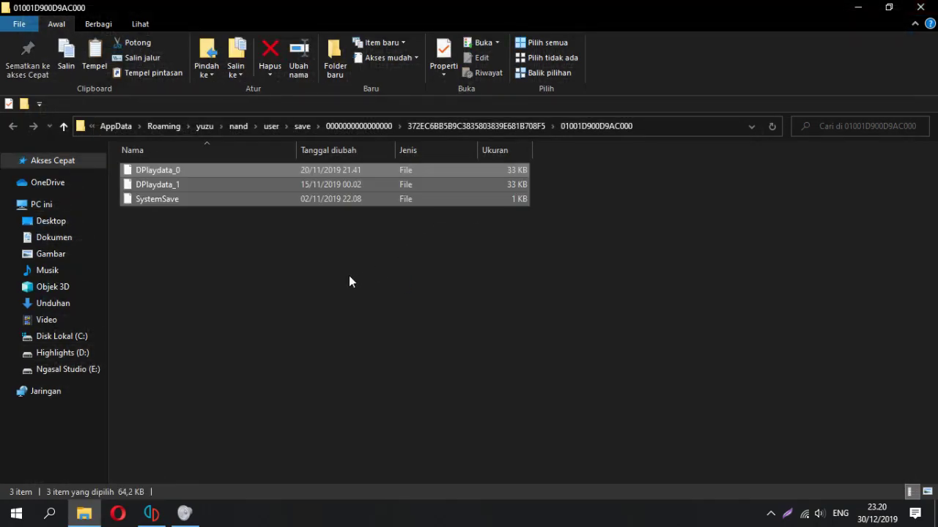
pyautogui.click(295, 289)
pyautogui.click(920, 7)
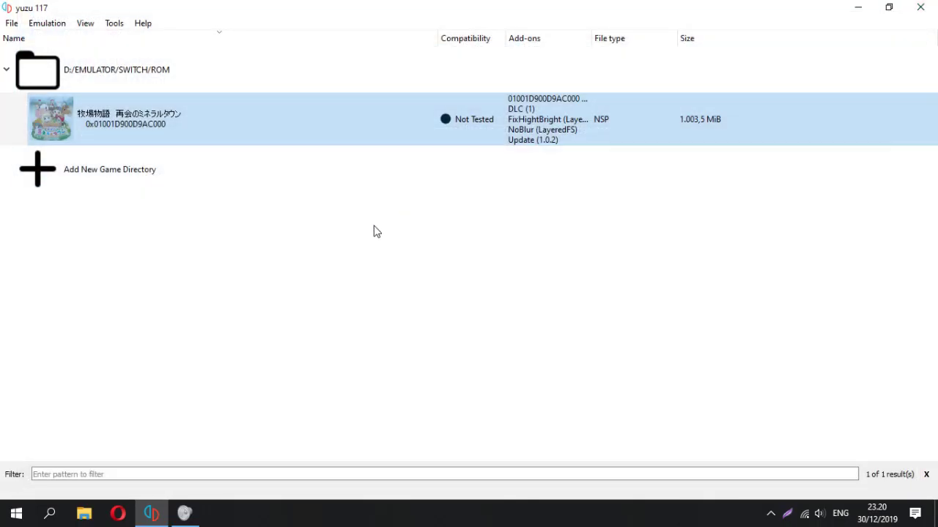
# - Restart yuzu, allowing maintenancetool.exe to make changes to the computer
pyautogui.click(857, 8)
pyautogui.click(16, 513)
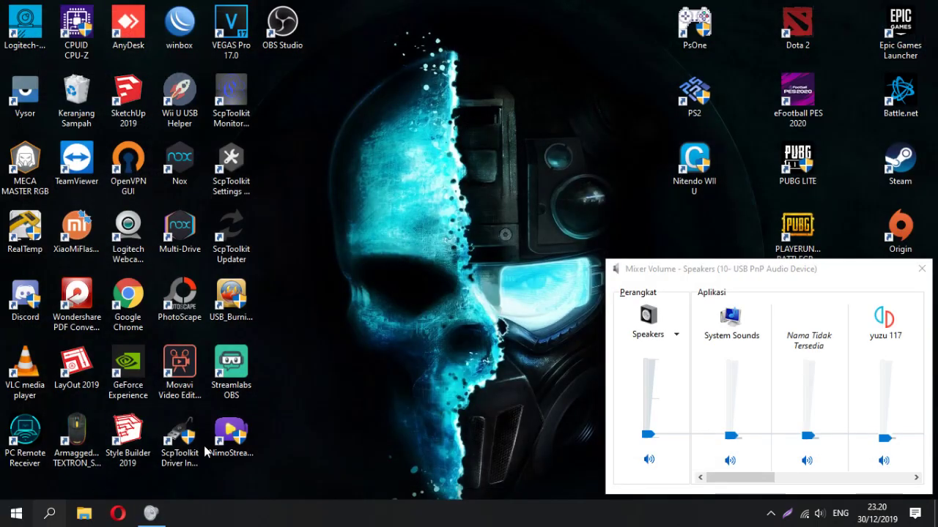
pyautogui.click(399, 295)
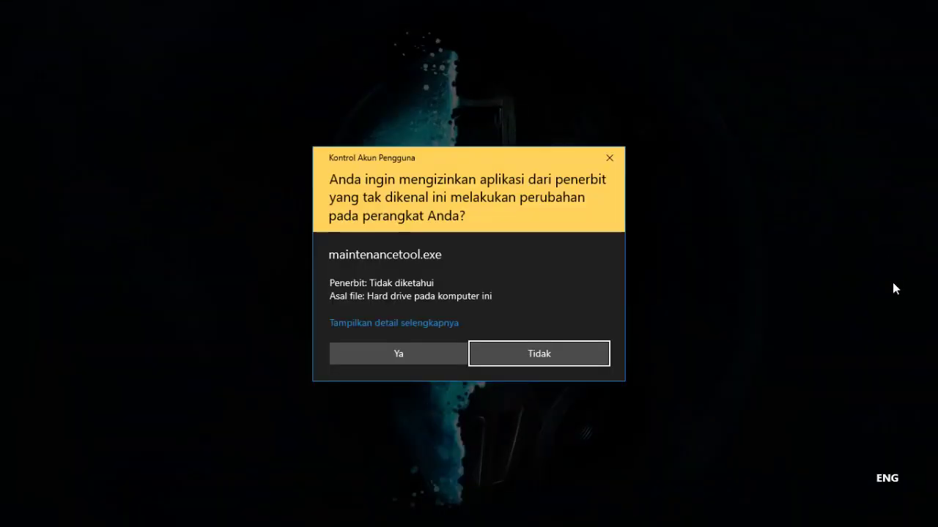
pyautogui.click(406, 362)
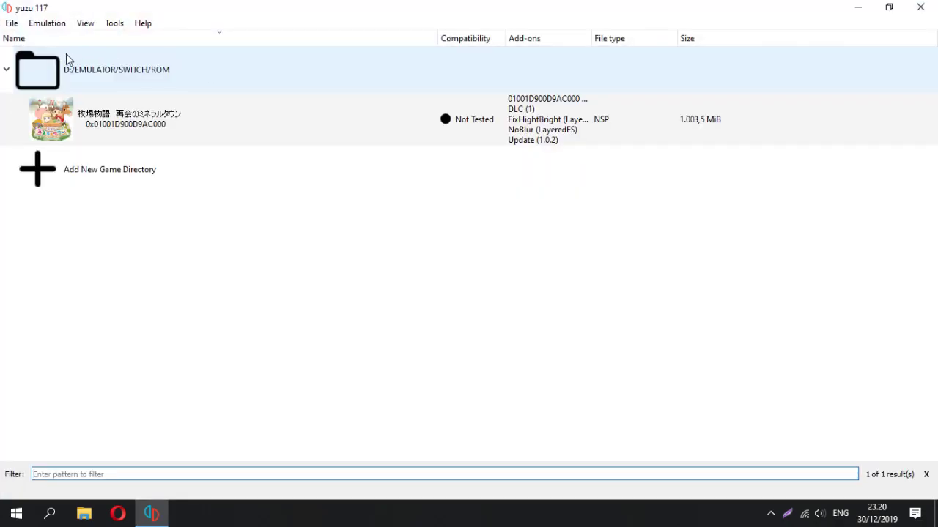
# - Launch the game again and show it in fullscreen, dismissing the Xbox Game Bar overlay
pyautogui.click(114, 121)
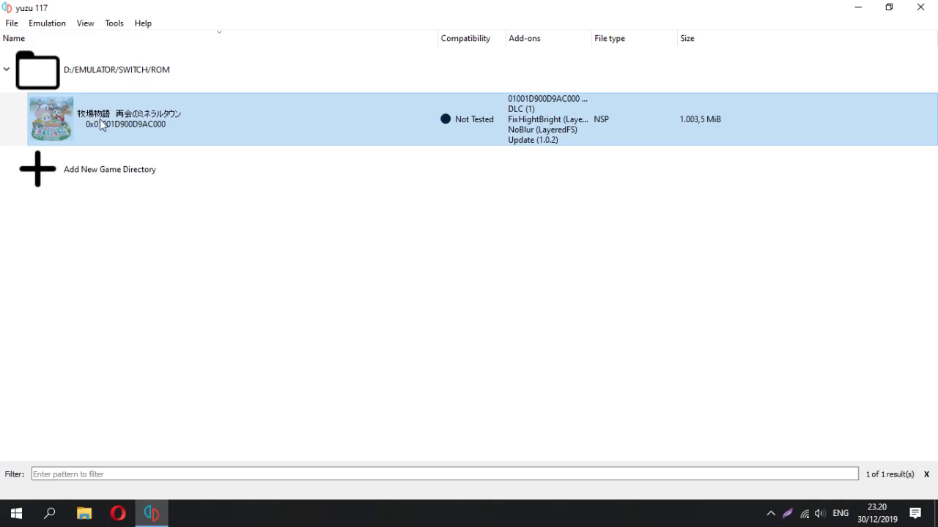
pyautogui.doubleClick(101, 121)
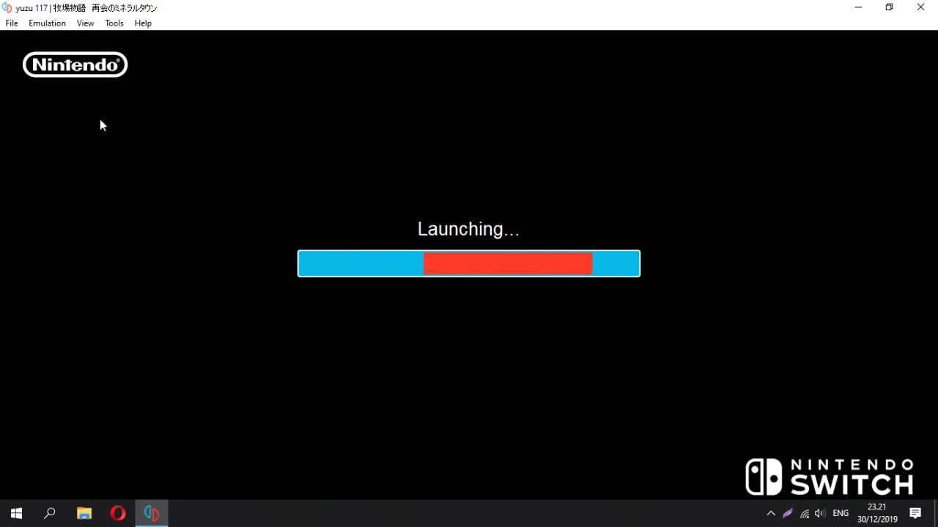
pyautogui.press('F11')
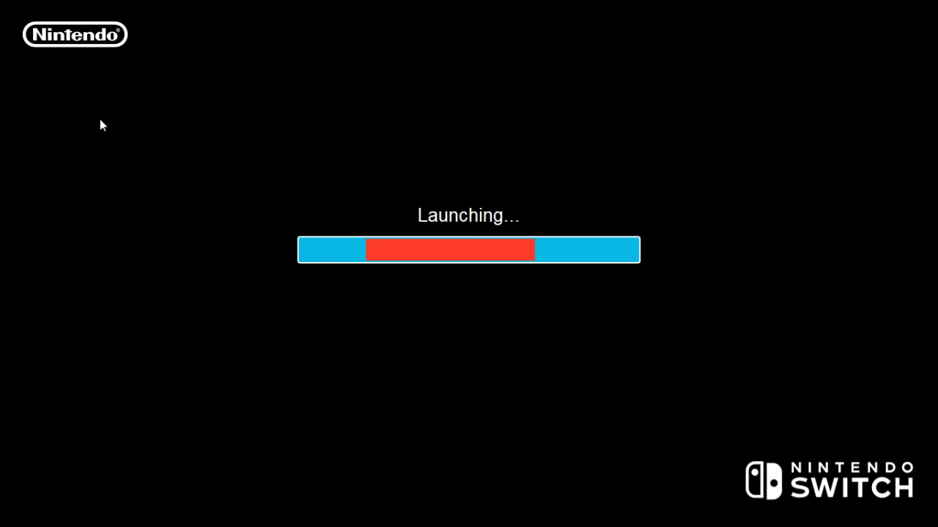
pyautogui.press('super+g')
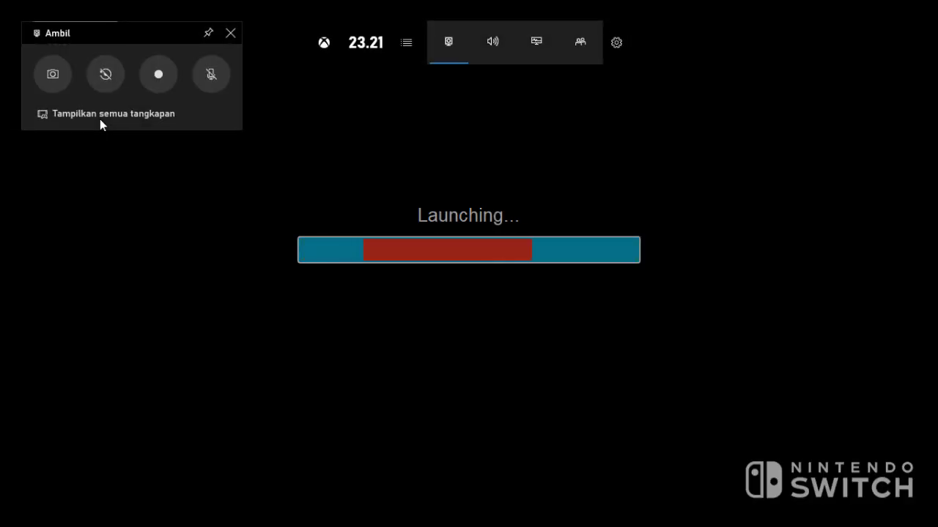
pyautogui.press('super+g')
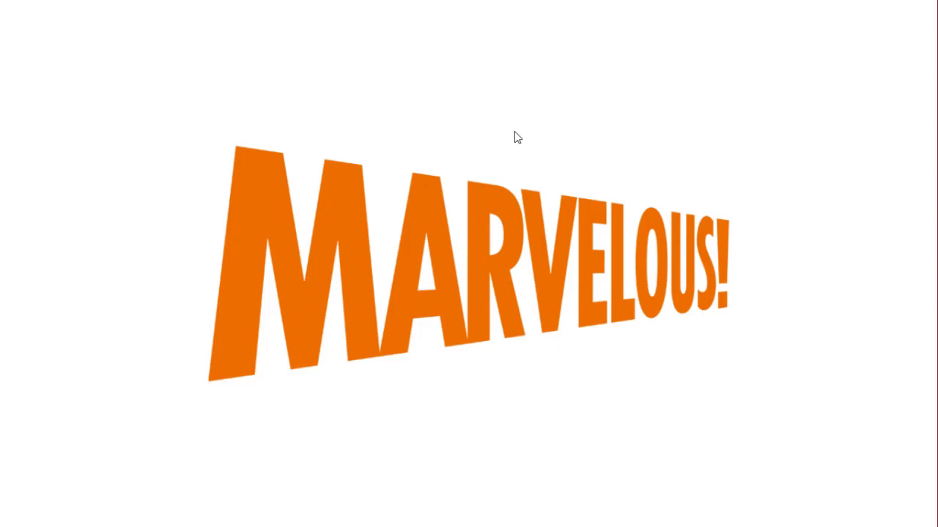
# - Leave fullscreen, open the Windows volume mixer and return to the running game
pyautogui.press('F11')
pyautogui.rightClick(819, 514)
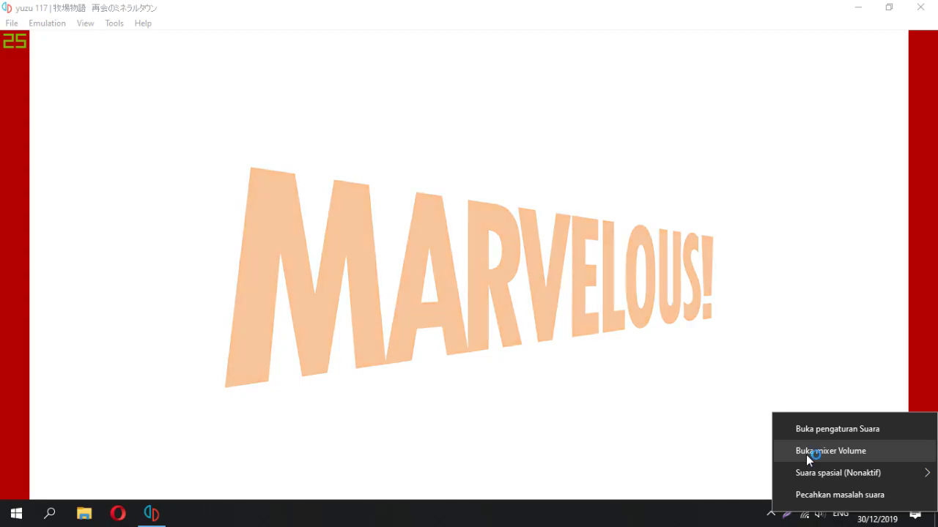
pyautogui.click(806, 453)
pyautogui.click(391, 294)
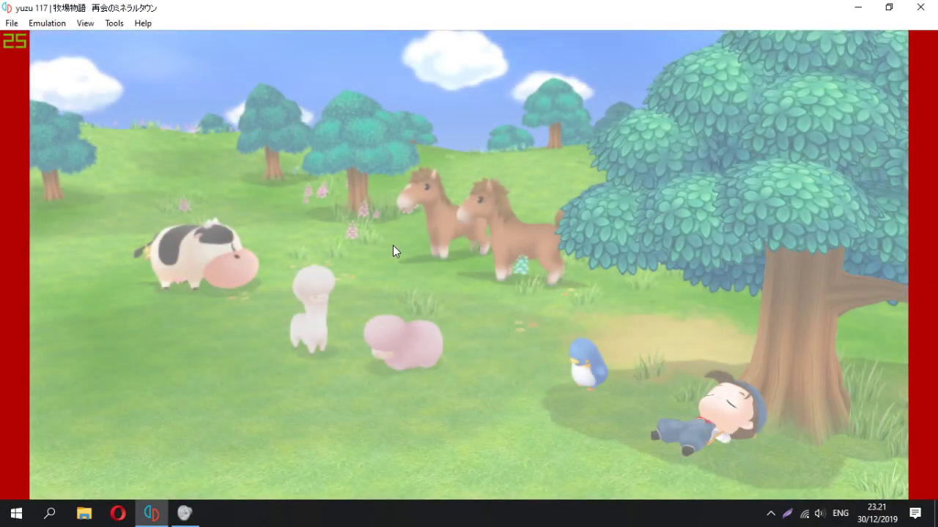
# - Show the game in fullscreen and continue from the autosave diary entry, Yr.1 Spring 16
pyautogui.press('F11')
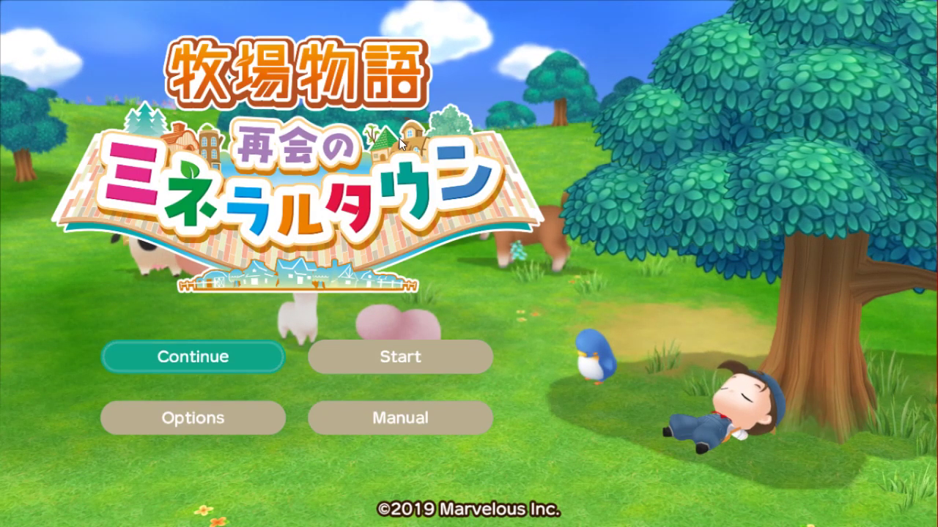
pyautogui.press('c')
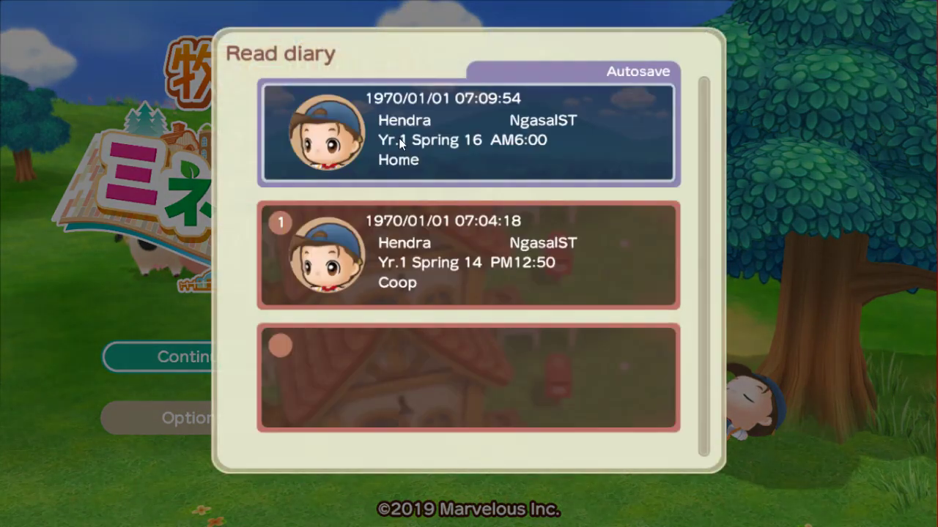
pyautogui.press('c')
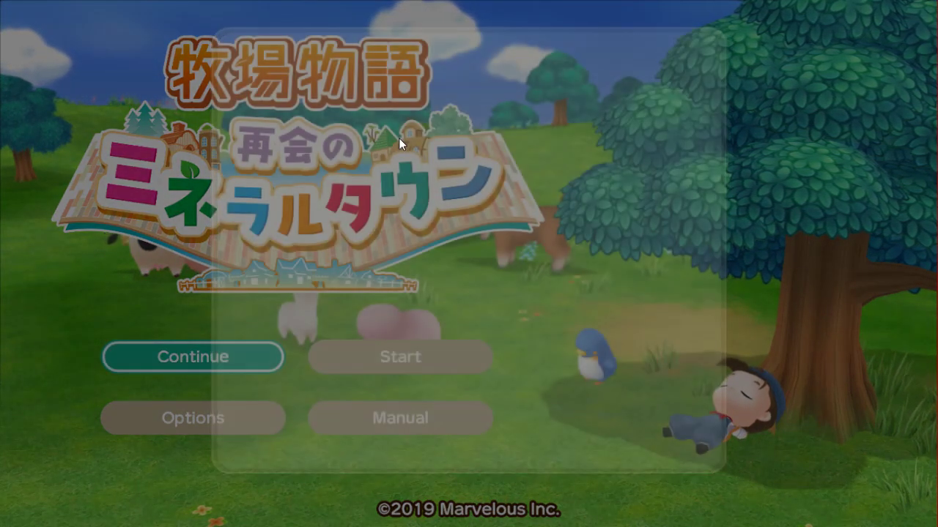
pyautogui.press('c')
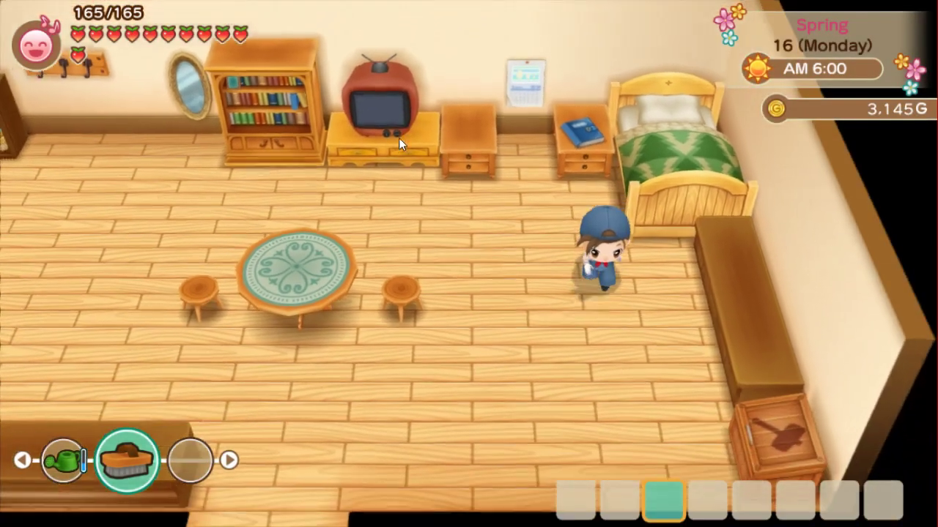
# - Walk the character across the house to the mirror beside the bookshelf and open Change Outfit
pyautogui.press('Left')
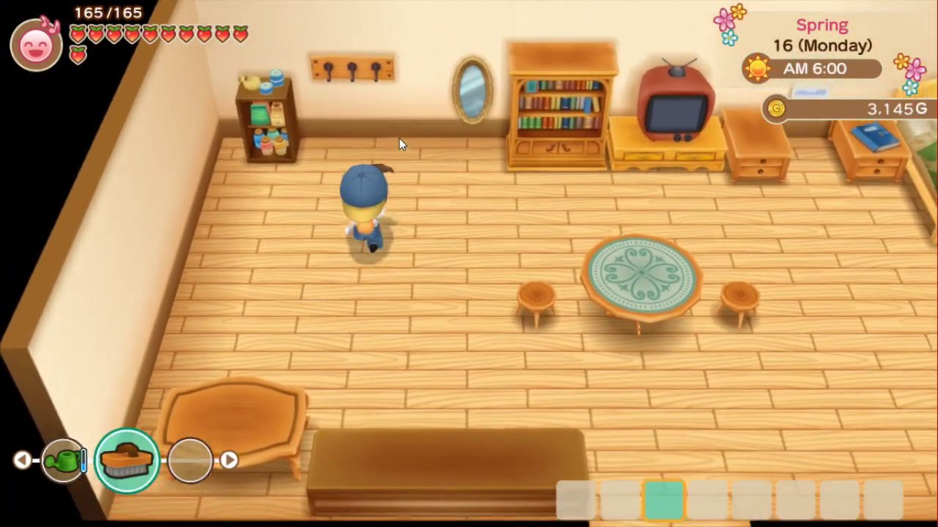
pyautogui.press('Up')
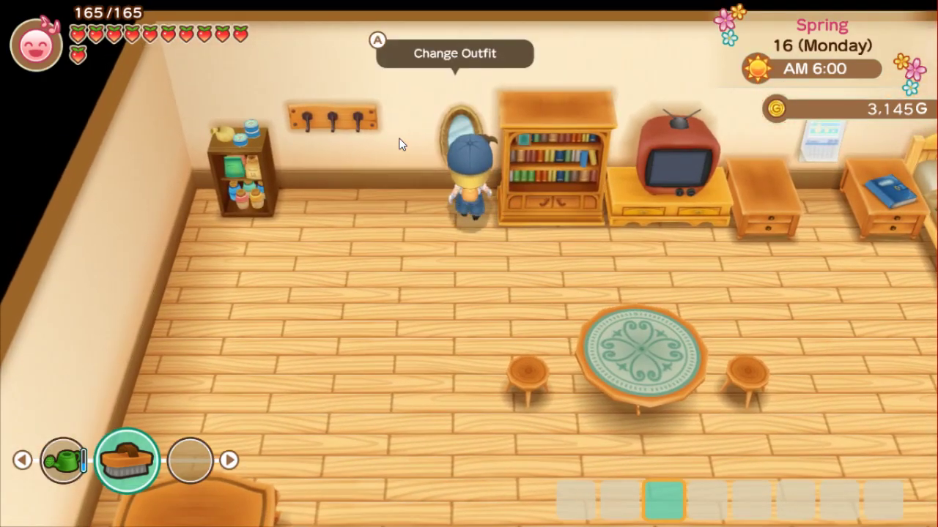
pyautogui.press('Return')
pyautogui.press('Return')
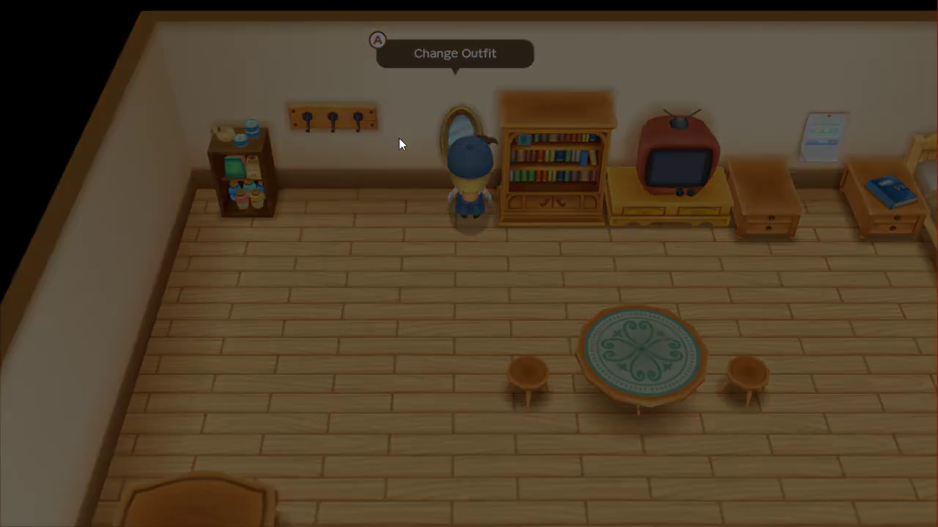